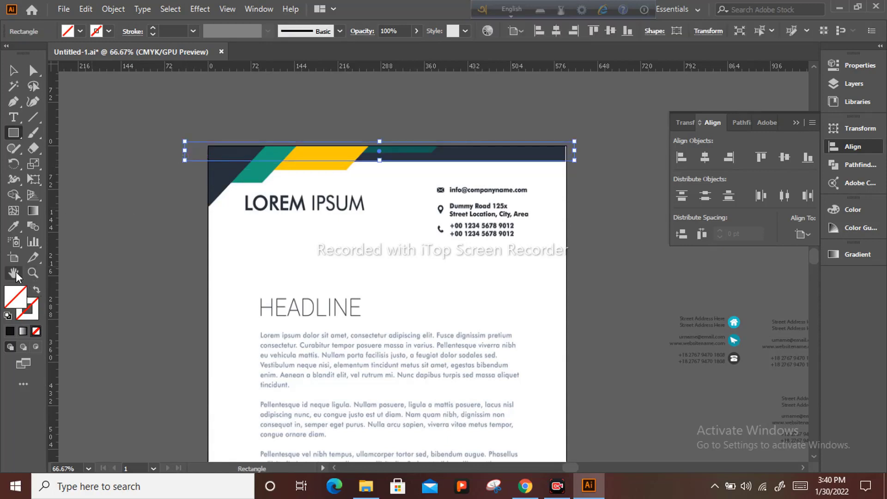
Recolor the rectangle outline over the header bar with the reference's sampled navy as stroke and no fill, and deselect it.
left_click(13, 226)
left_click(541, 158)
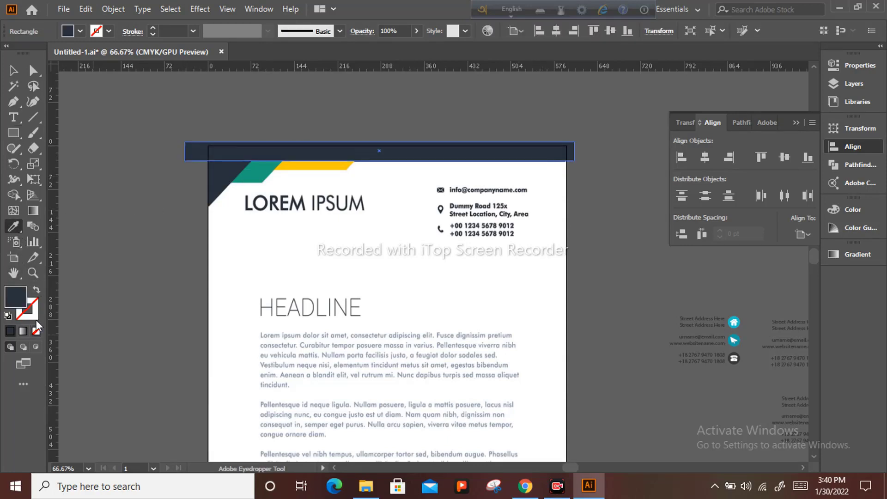
left_click(36, 289)
left_click(14, 70)
left_click(81, 96)
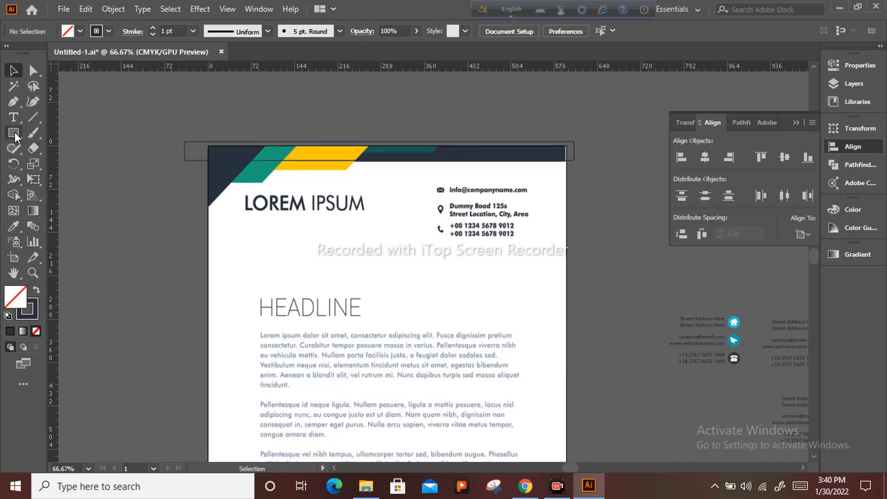
Trace the navy corner triangle with a closed Pen path about 143 by 139 pt that extends beyond the page edges.
key("p")
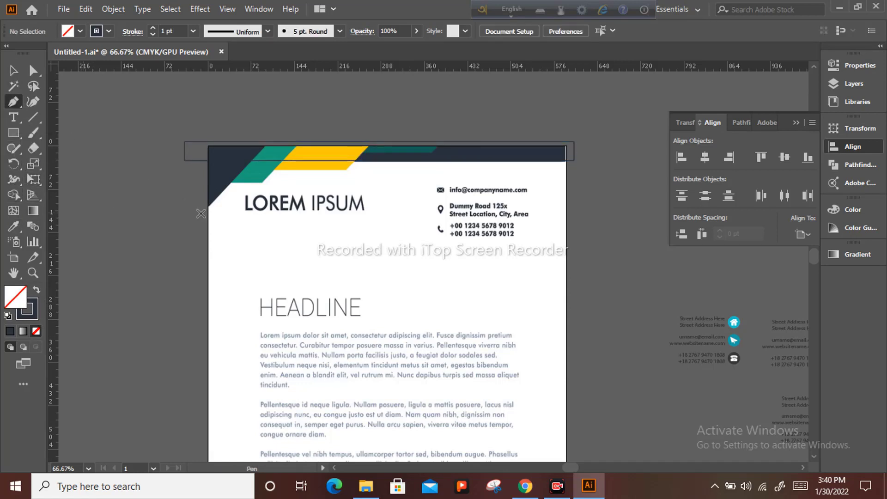
left_click(279, 132)
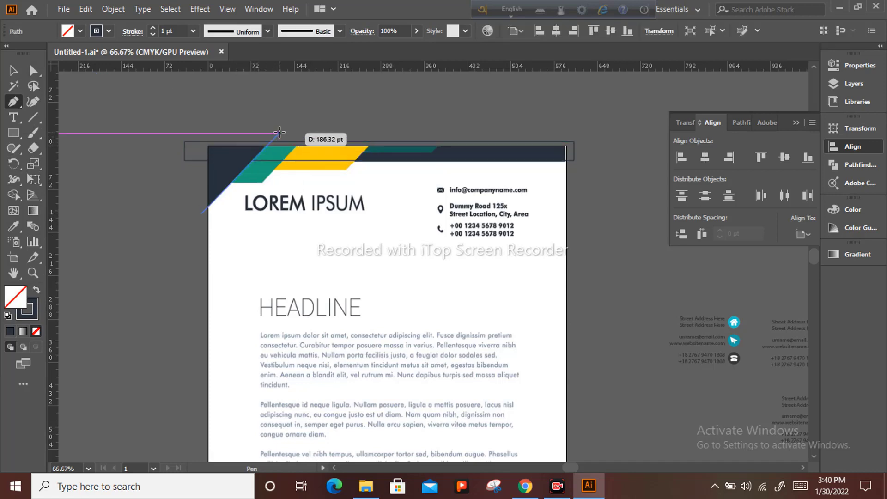
left_click(194, 130)
left_click(207, 207)
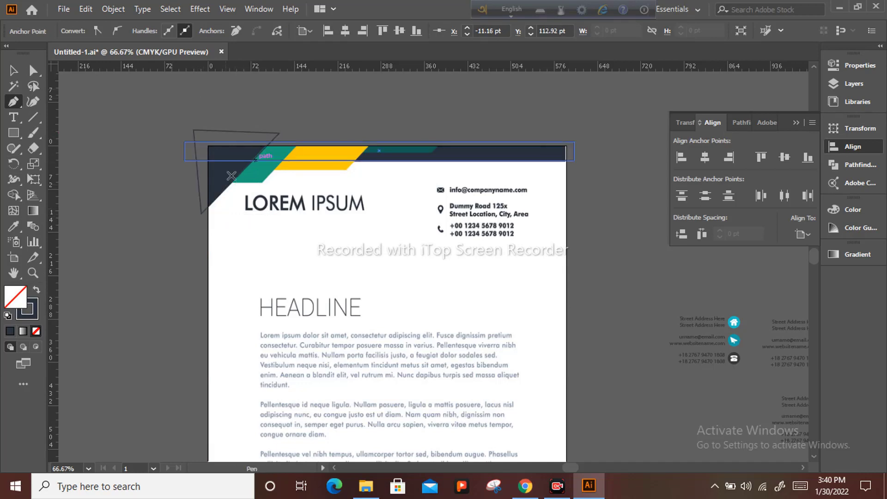
left_click(14, 70)
scroll(197, 121, "up", 1)
left_click(204, 126)
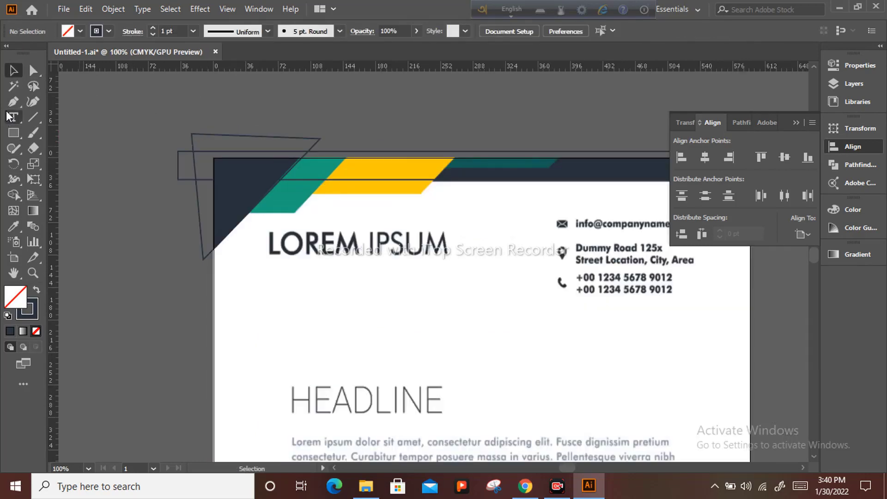
Draw a rectangle about 67 pt high over the green stripe and slant its right side to follow the stripe's diagonal edge.
left_click(14, 132)
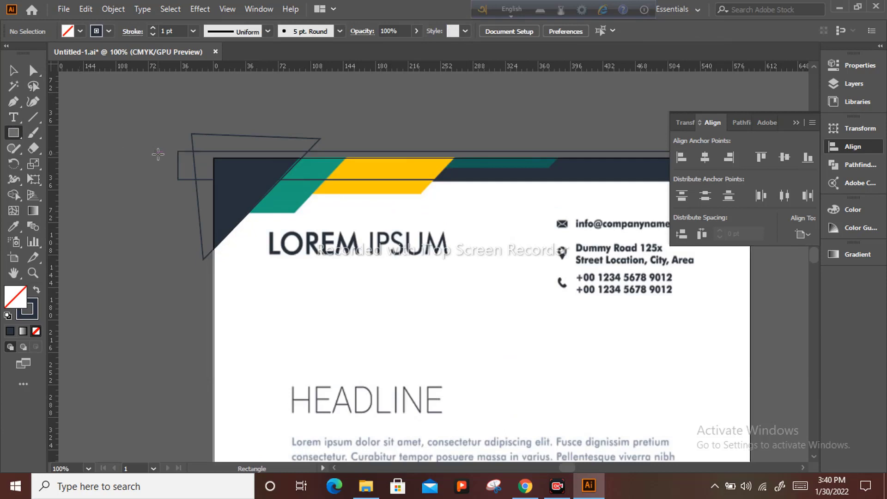
left_click_drag(158, 151, 295, 212)
left_click(33, 70)
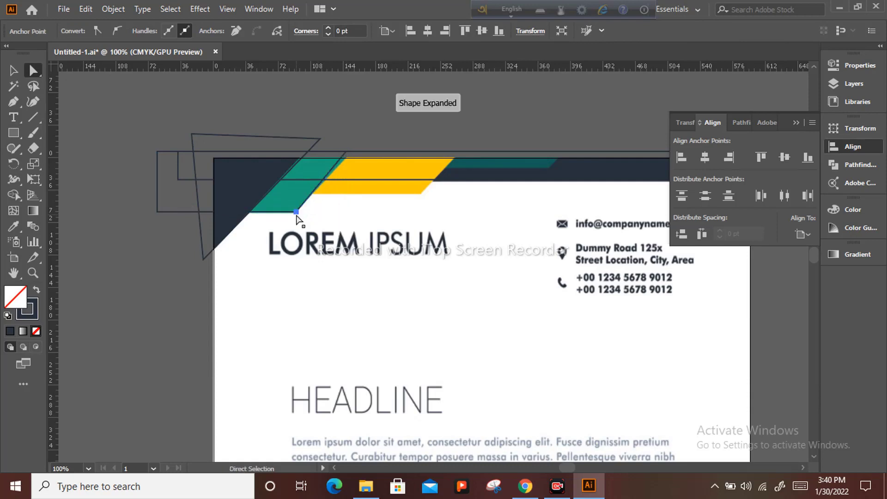
scroll(356, 152, "up", 2)
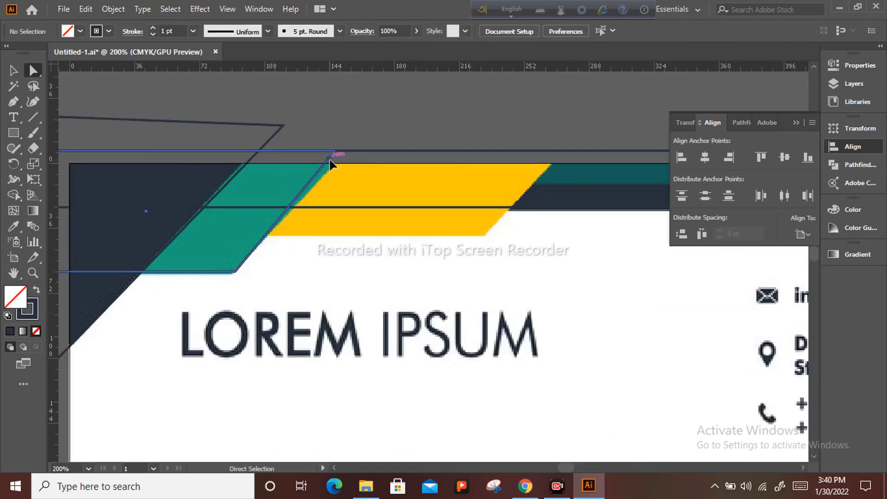
left_click(335, 152)
left_click_drag(335, 151, 336, 188)
scroll(342, 148, "down", 2)
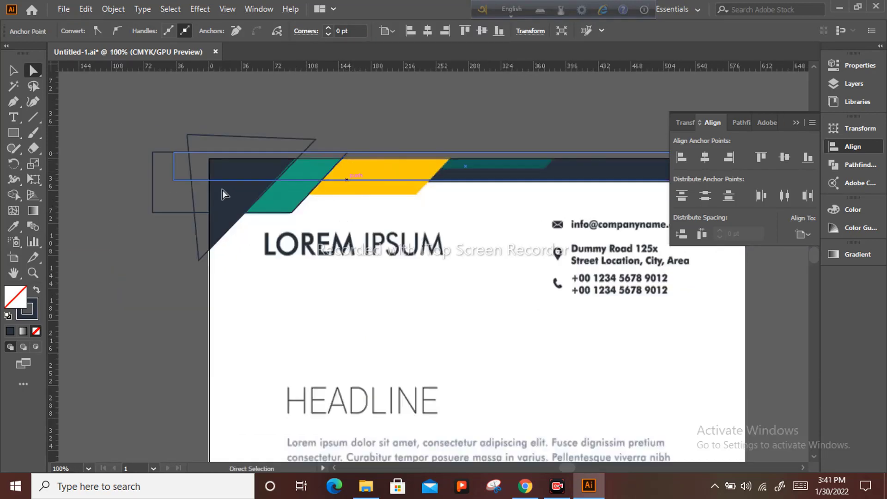
Recolor the green stripe's outline with the stripe's sampled green as stroke and no fill.
left_click(18, 229)
left_click(299, 198)
key("ctrl+shift+a")
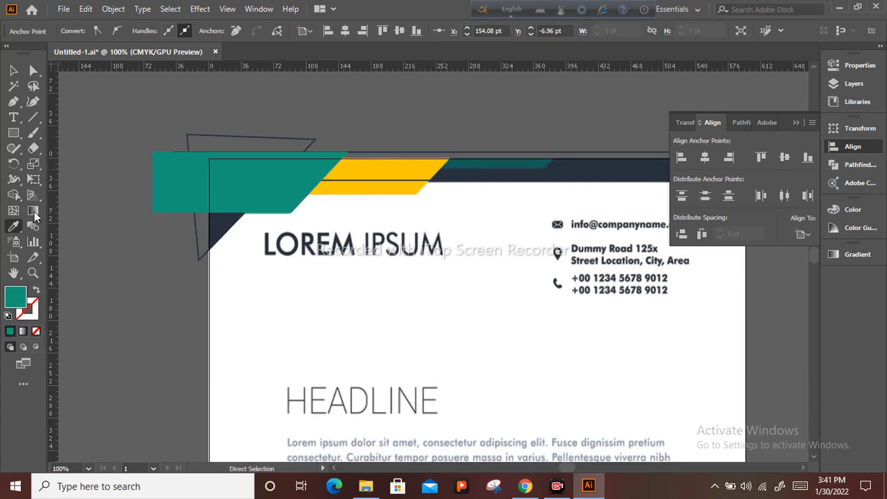
left_click(36, 290)
left_click(15, 72)
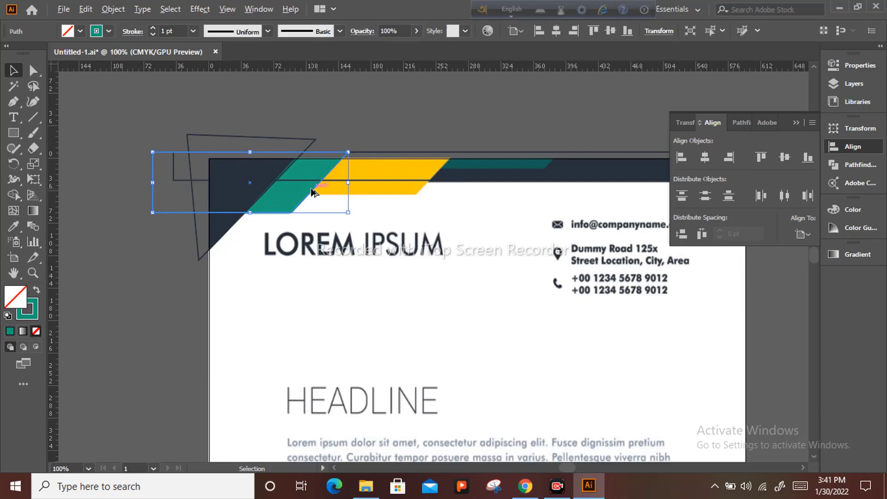
Duplicate the green outline onto the yellow stripe and reduce the copy's height to about 46 pt to match the stripe.
left_click_drag(313, 192, 420, 196)
scroll(395, 195, "up", 2)
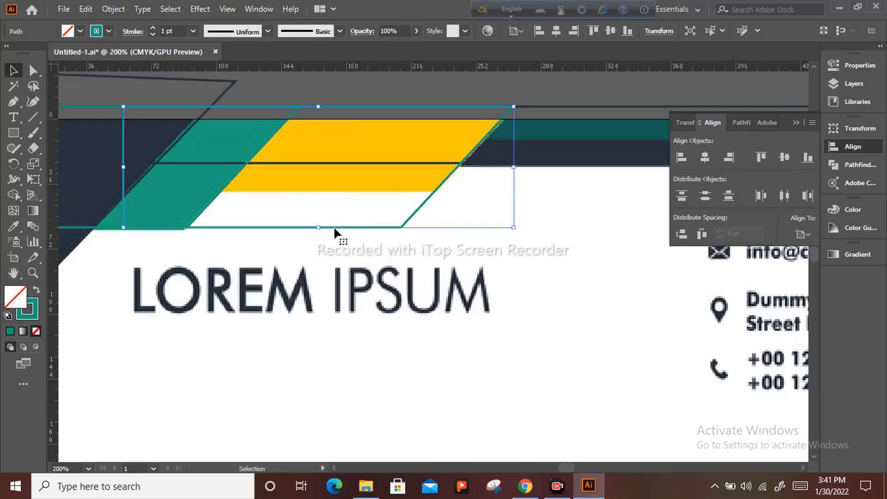
left_click_drag(318, 227, 326, 190)
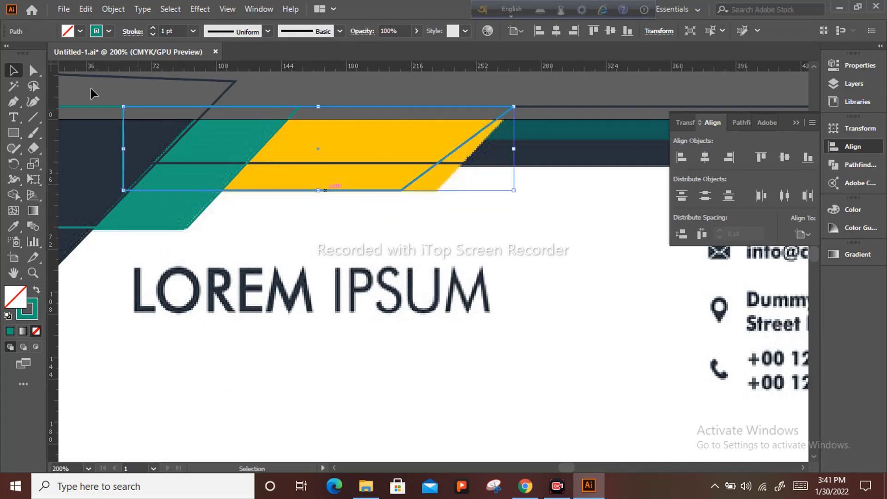
Move the bottom corner anchor of the yellow stripe's outline so its slanted side follows the stripe's diagonal edge.
left_click(33, 70)
left_click(378, 197)
left_click_drag(401, 190, 335, 260)
key("ctrl+minus")
left_click(300, 215)
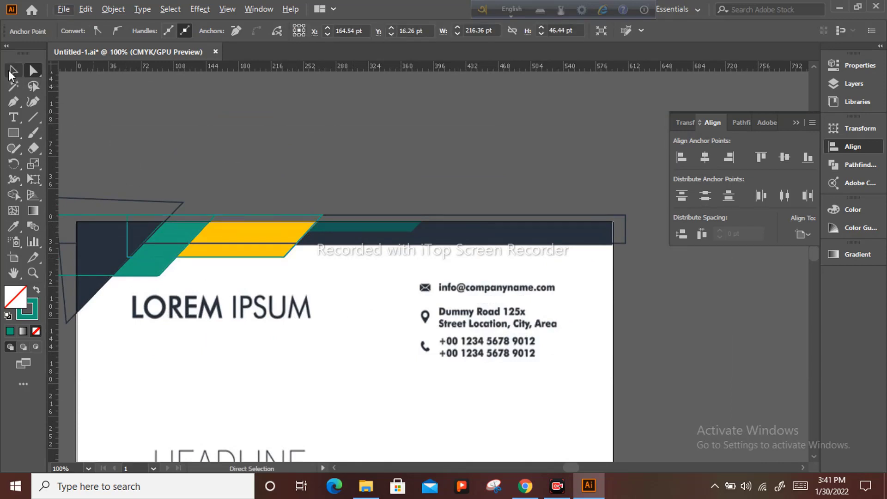
Duplicate the yellow stripe's outline onto the dark teal stripe and reduce the copy's height to match that stripe.
left_click(12, 72)
left_click(288, 216)
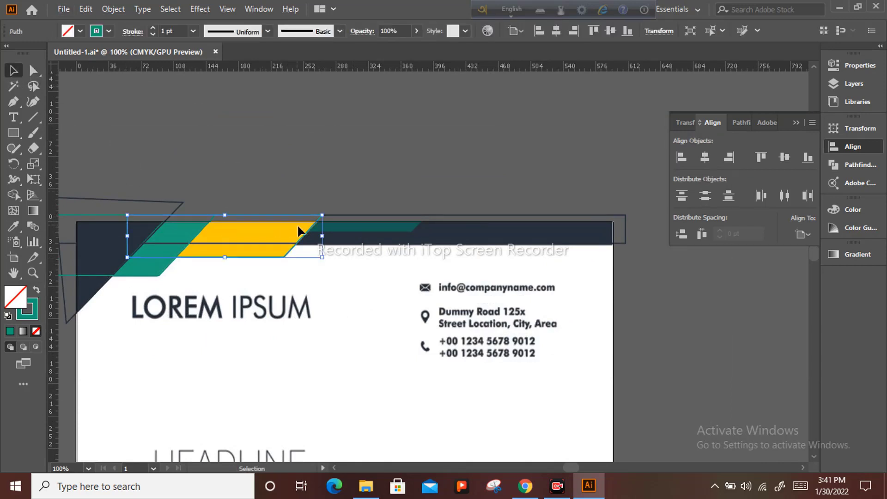
left_click_drag(308, 236, 419, 231)
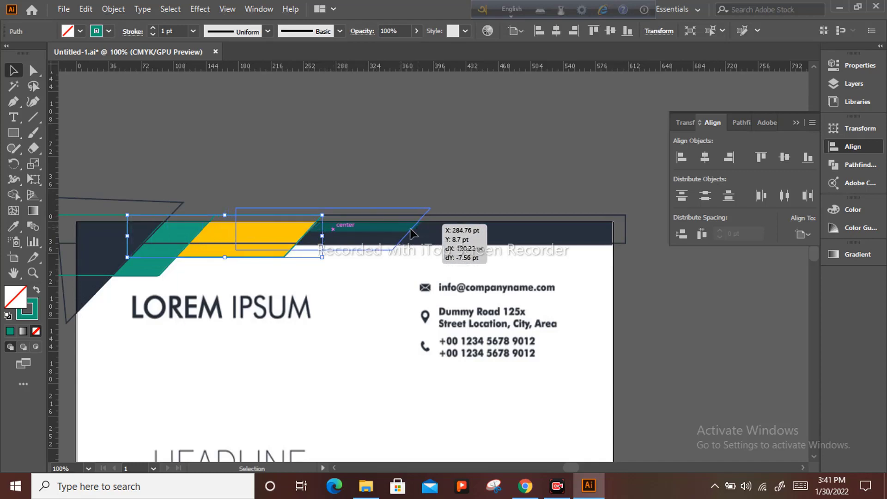
key("ctrl+equal")
key("ctrl+equal")
left_click_drag(295, 261, 303, 225)
left_click_drag(409, 224, 444, 230)
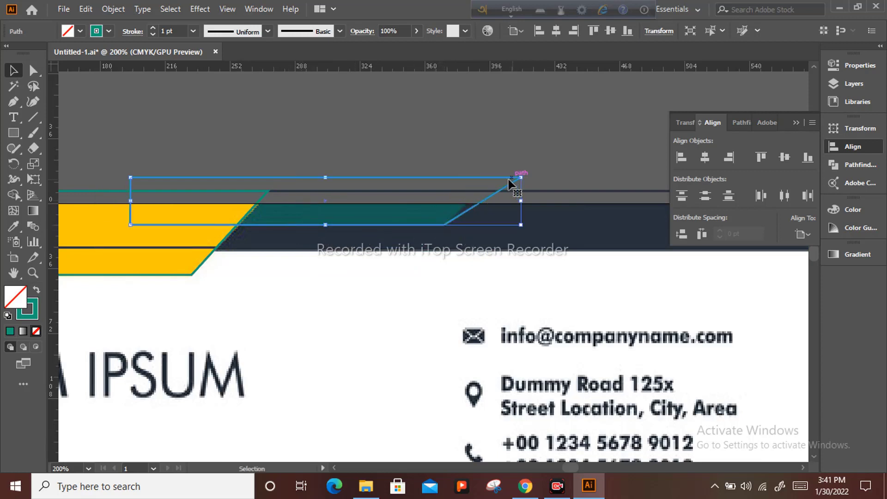
Move the upper slanted corner of the dark teal stripe's outline to about X 399 pt, Y -15 pt to match the diagonal.
left_click(33, 72)
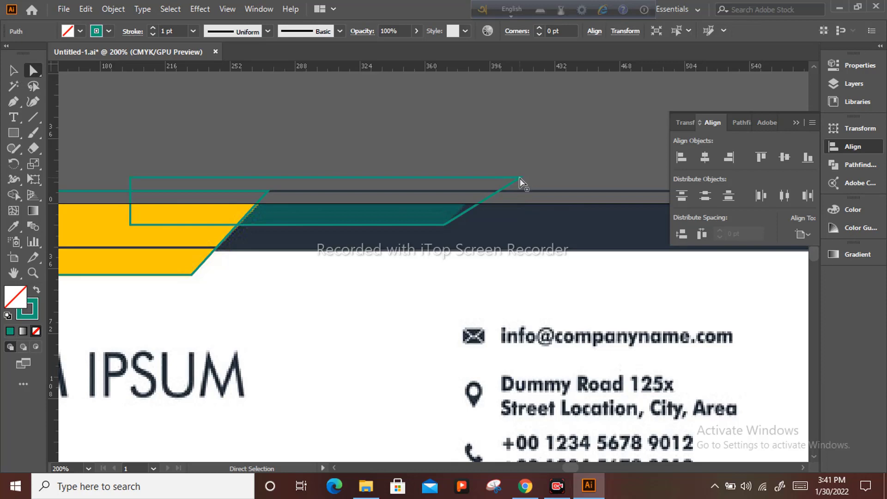
left_click(520, 178)
left_click_drag(521, 180, 495, 179)
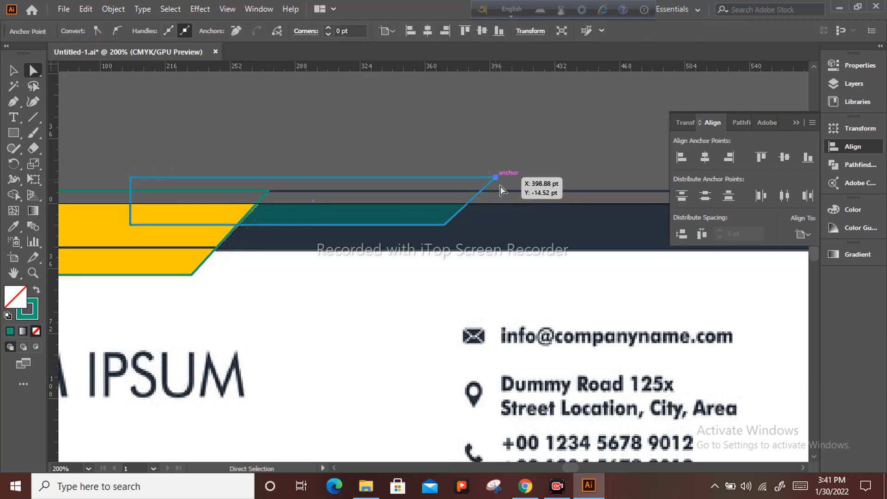
left_click(374, 244)
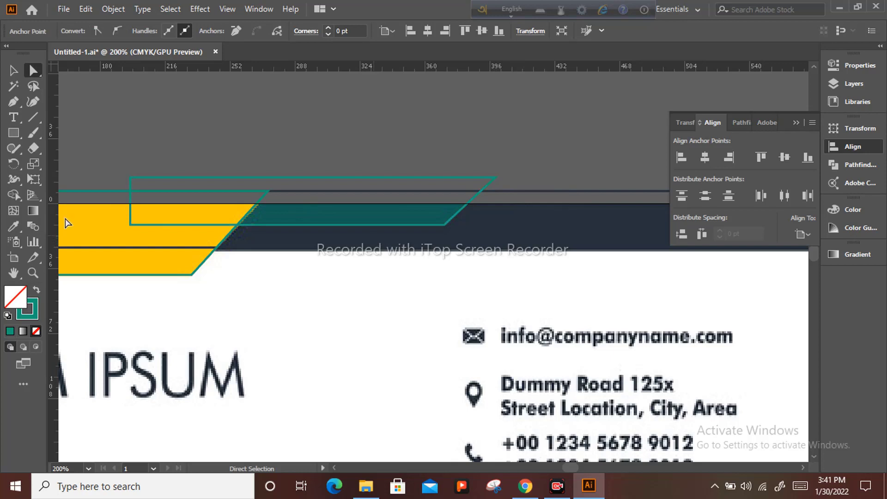
Fill the dark teal stripe's outline and the yellow stripe's outline with their colors sampled from the reference.
left_click(10, 225)
left_click(295, 216)
scroll(294, 213, "down", 2)
left_click(194, 253, "ctrl")
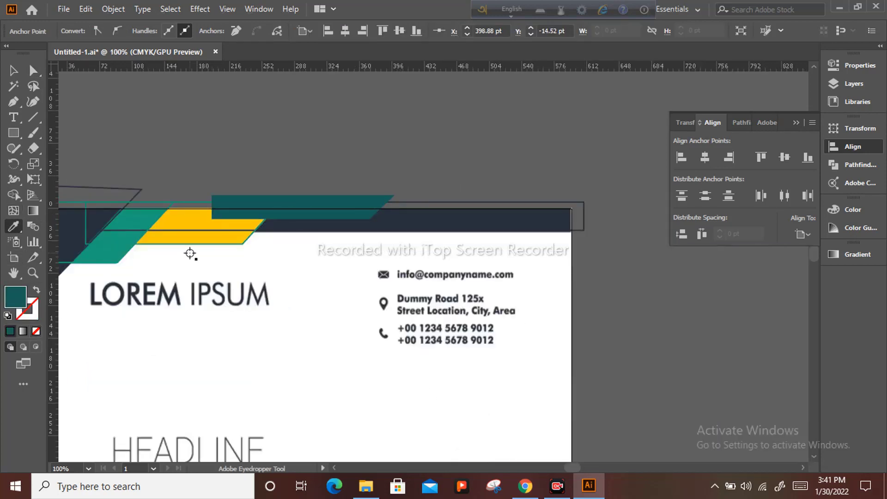
left_click(206, 244, "ctrl")
left_click(194, 223)
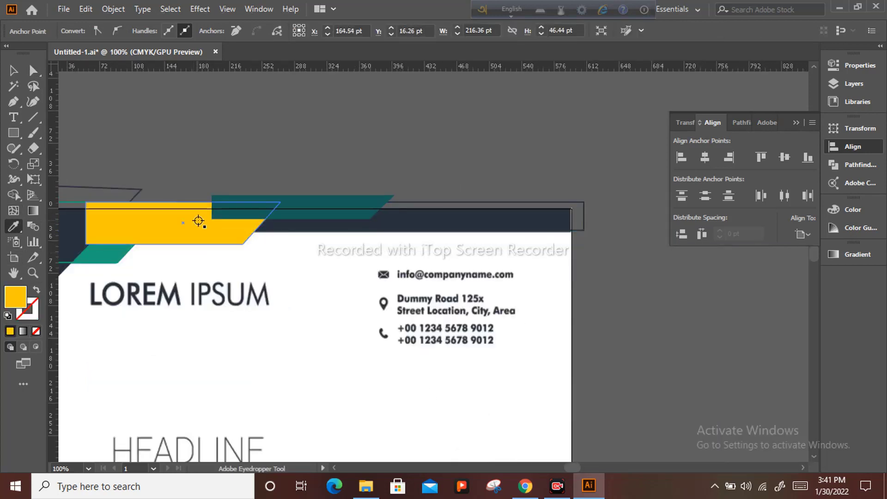
Fill the green stripe's outline with the sampled green and the corner triangle with the sampled navy.
left_click_drag(176, 259, 364, 273)
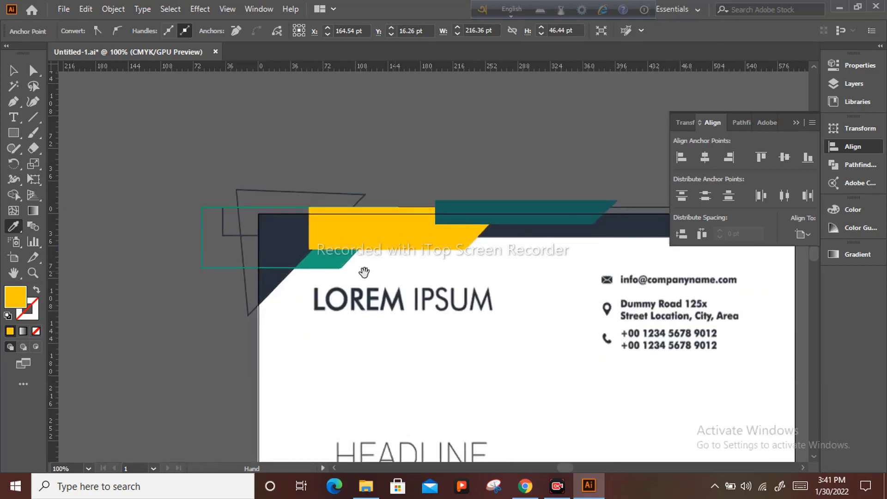
left_click(311, 267, "ctrl")
left_click(314, 264)
left_click(252, 305, "ctrl")
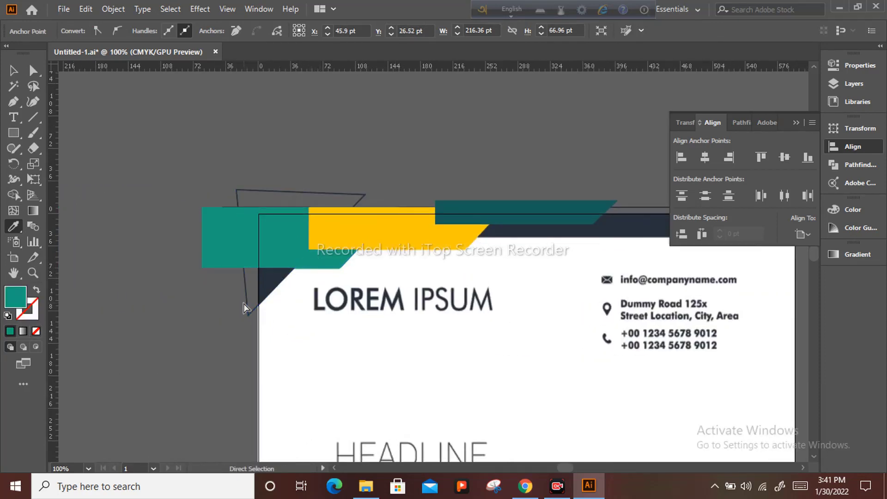
left_click(248, 307, "ctrl")
left_click(277, 280)
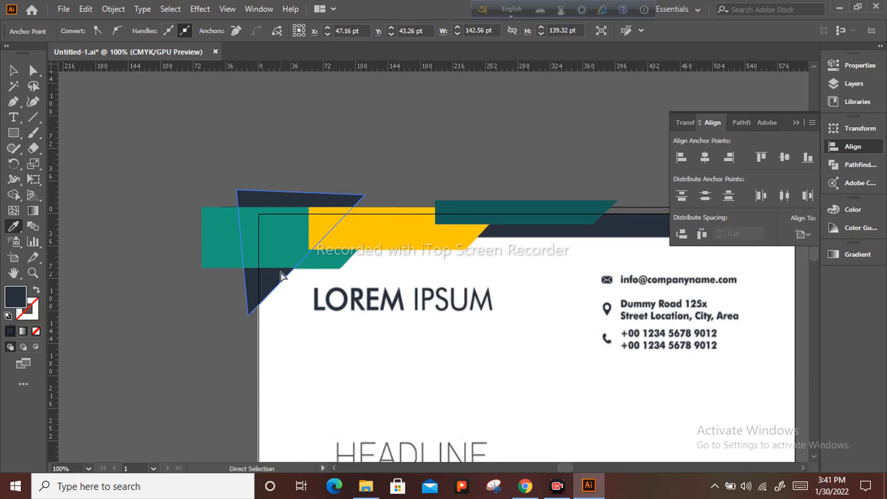
Fill the long header bar with the navy sampled from the reference and deselect everything.
scroll(281, 274, "right", 1)
left_click(634, 227, "ctrl")
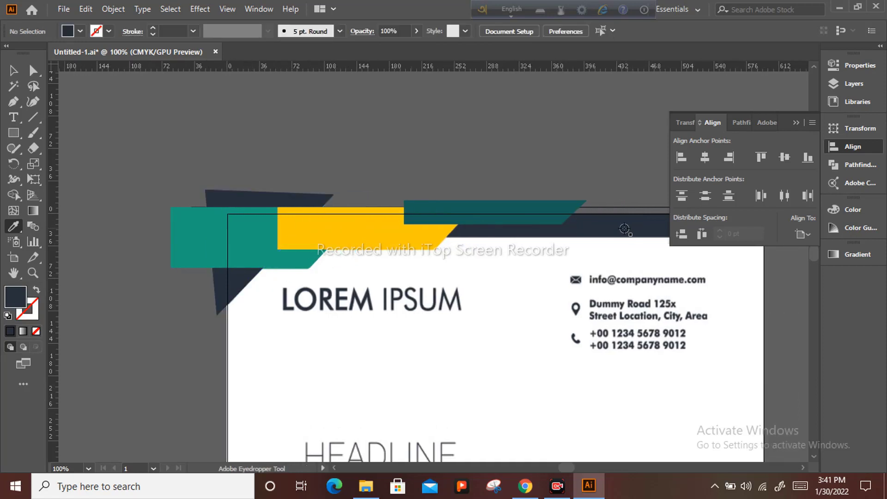
left_click(627, 213, "ctrl")
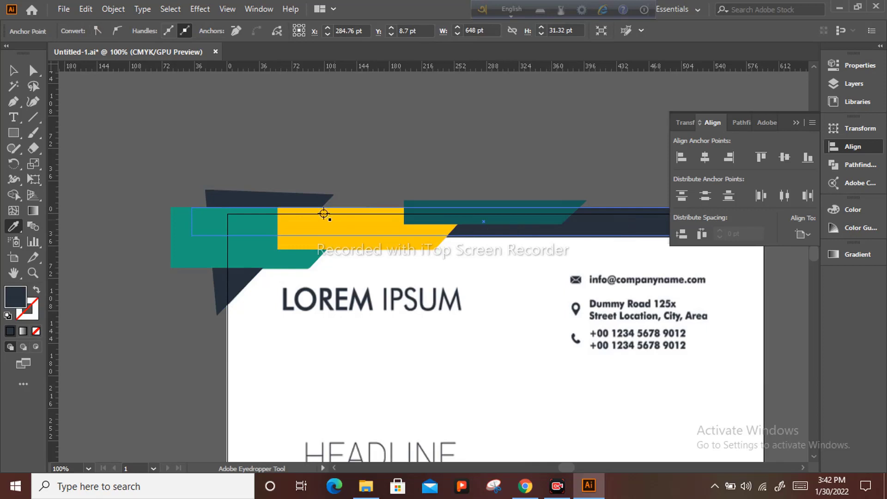
left_click(264, 196, "ctrl")
key("v")
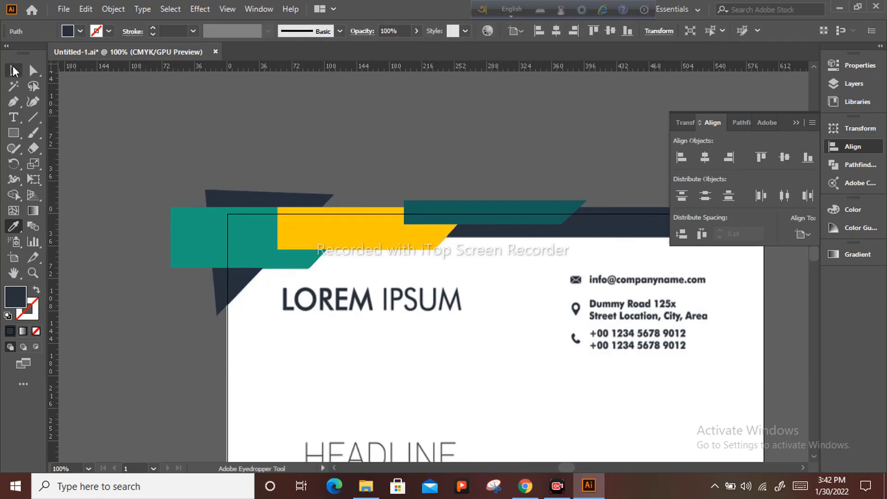
left_click(256, 157)
scroll(258, 157, "down", 1)
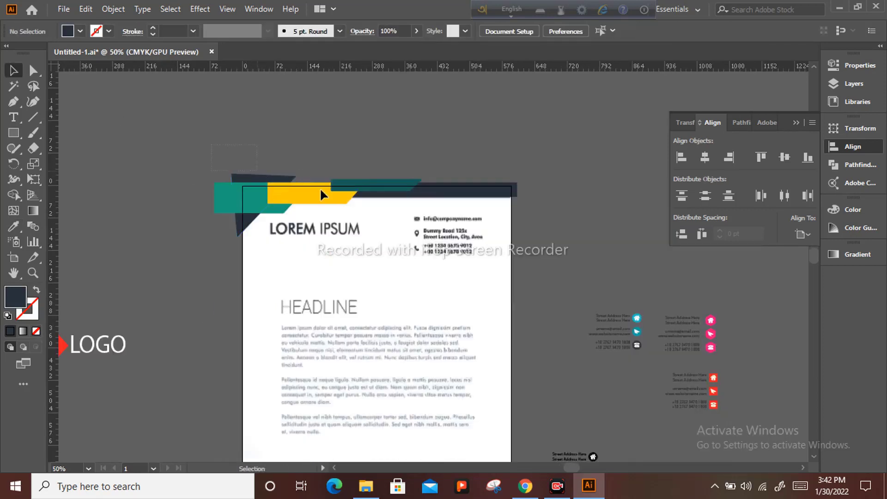
Select all the traced header shapes, shift them down off the reference header for comparison, and return them to their original position.
left_click(493, 215)
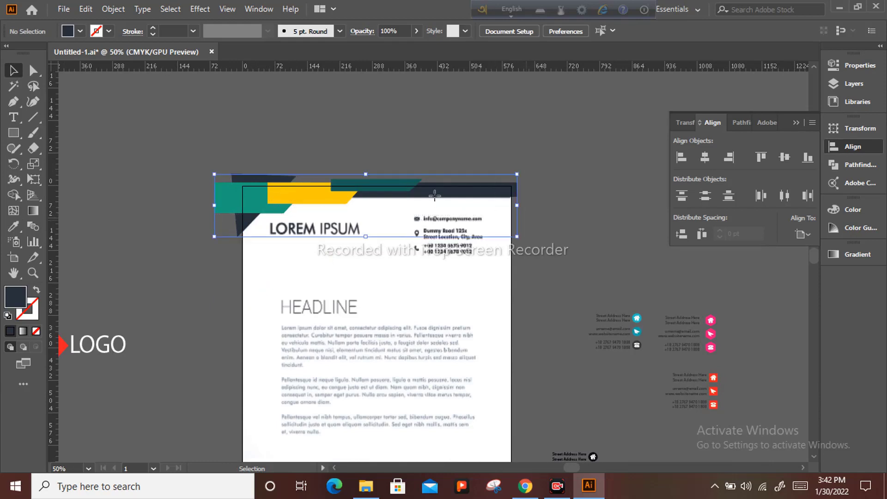
left_click_drag(435, 196, 449, 258)
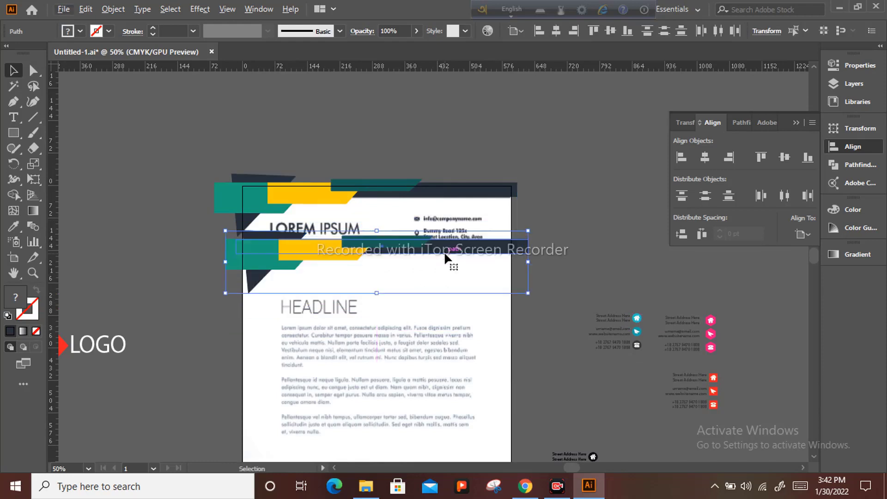
key("ctrl+z")
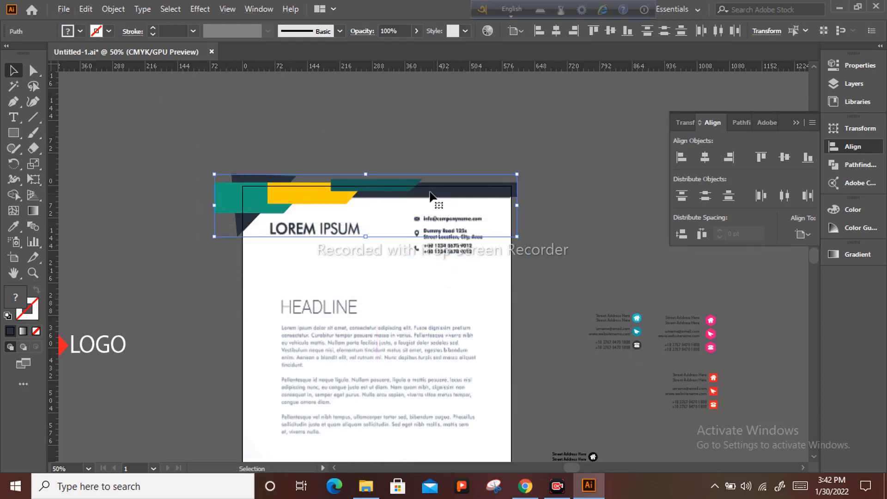
left_click_drag(430, 196, 431, 257)
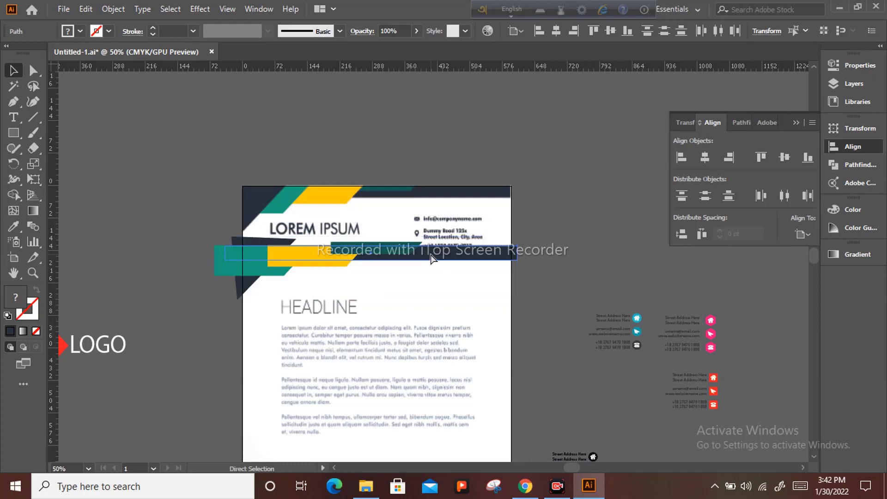
left_click_drag(431, 257, 431, 195)
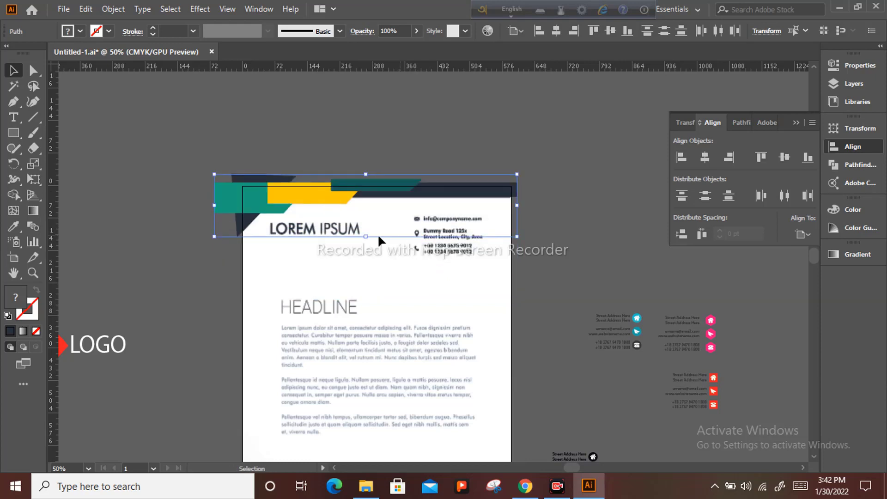
Bring the navy corner triangle in front of the other header shapes.
left_click(223, 249)
left_click(236, 217)
right_click(237, 218)
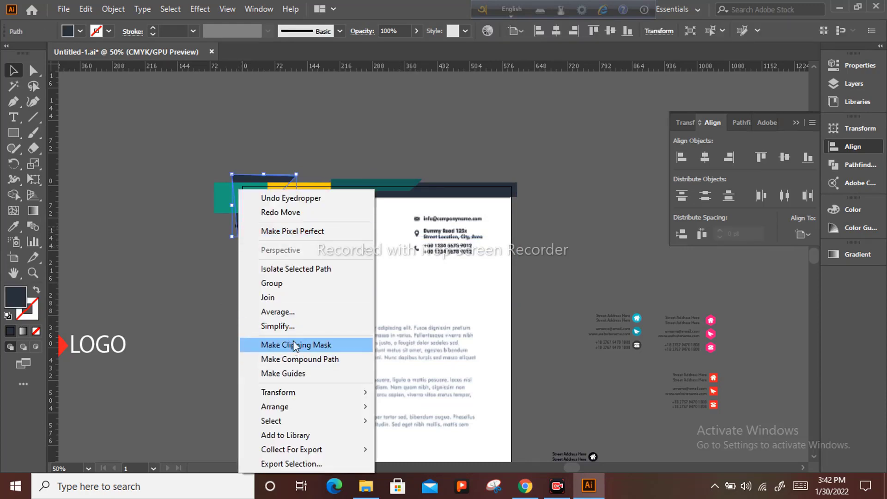
mouse_move(304, 405)
left_click(406, 364)
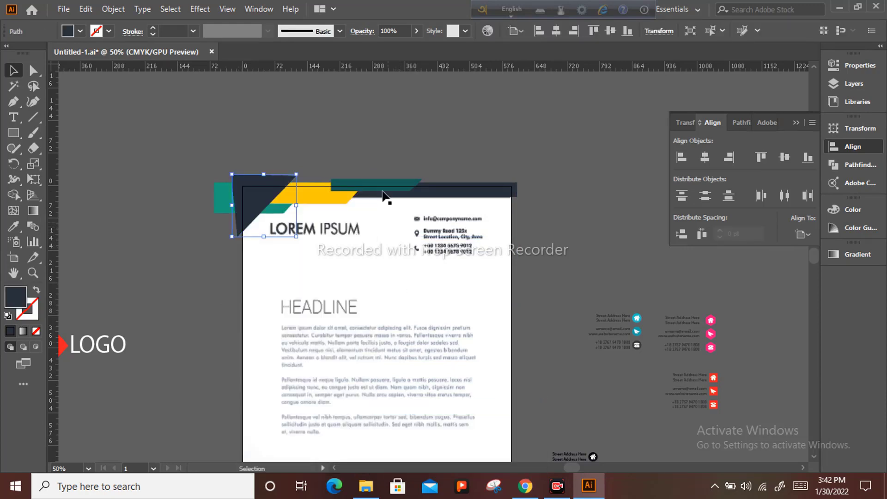
Bring the green header stripe to the front, over the navy corner triangle.
scroll(325, 196, "up", 1)
left_click(262, 215)
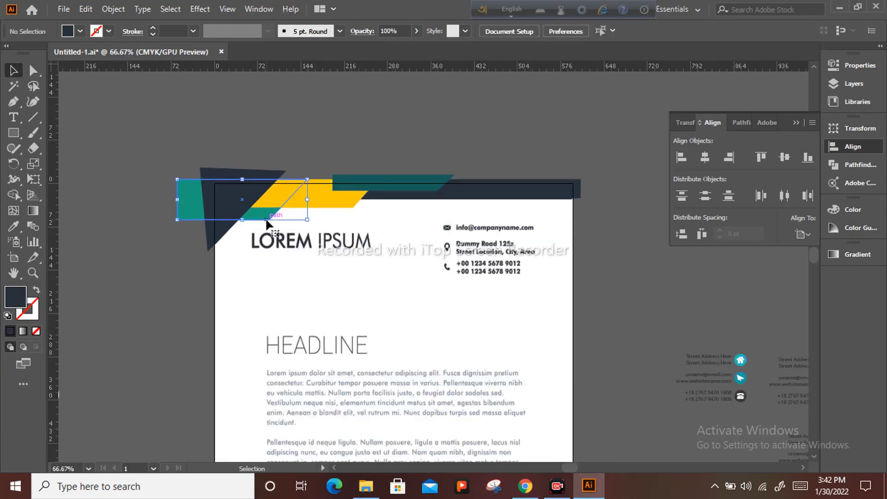
right_click(268, 189)
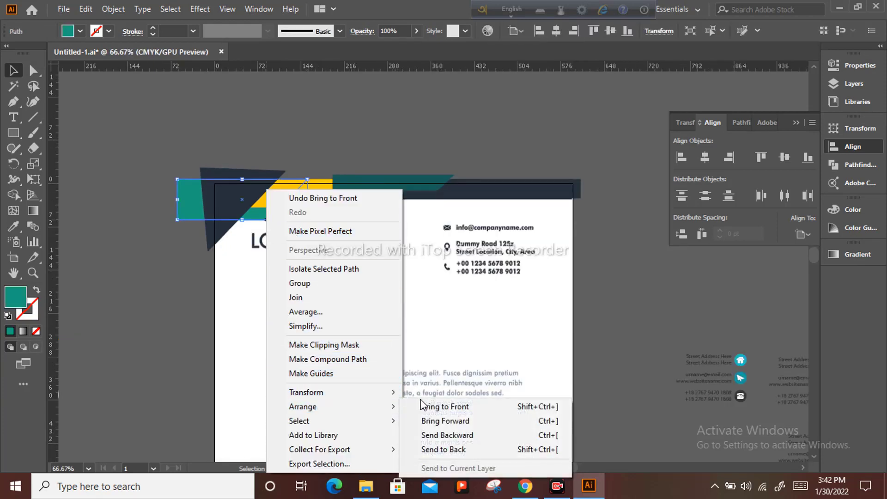
mouse_move(358, 409)
left_click(430, 406)
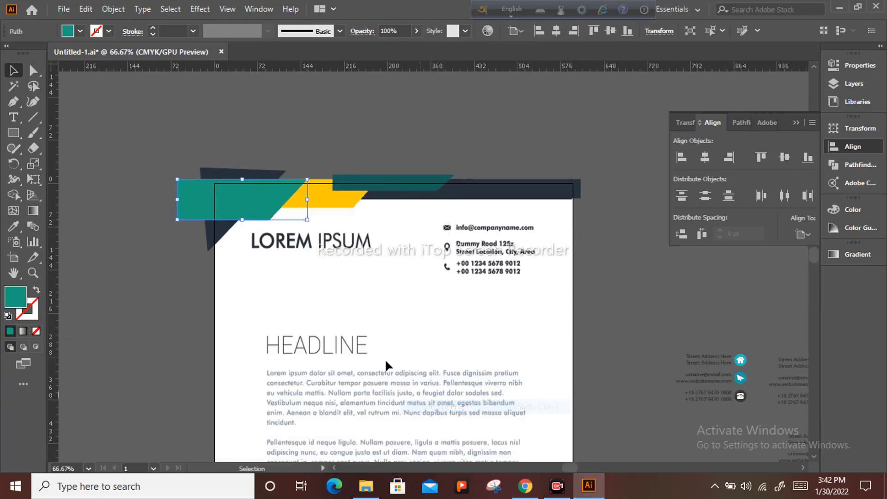
Bring the yellow header stripe to the front of the header shapes.
left_click(359, 258)
left_click(335, 203)
right_click(335, 203)
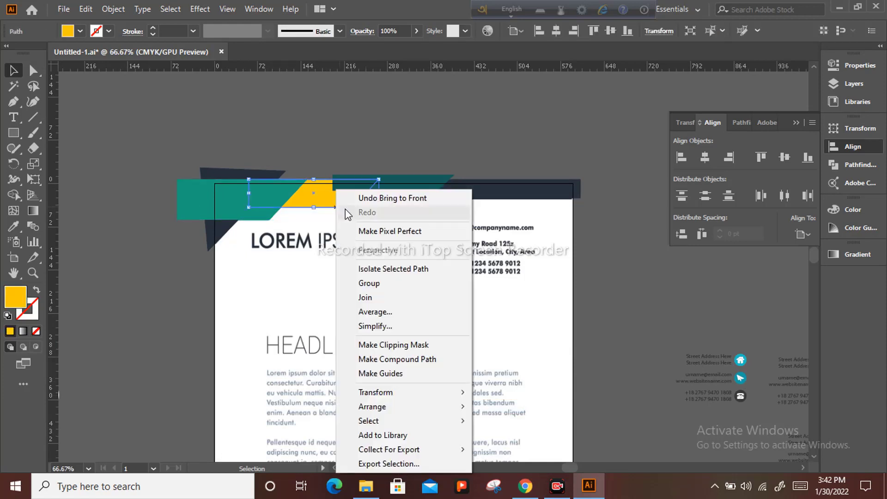
mouse_move(390, 406)
left_click(517, 406)
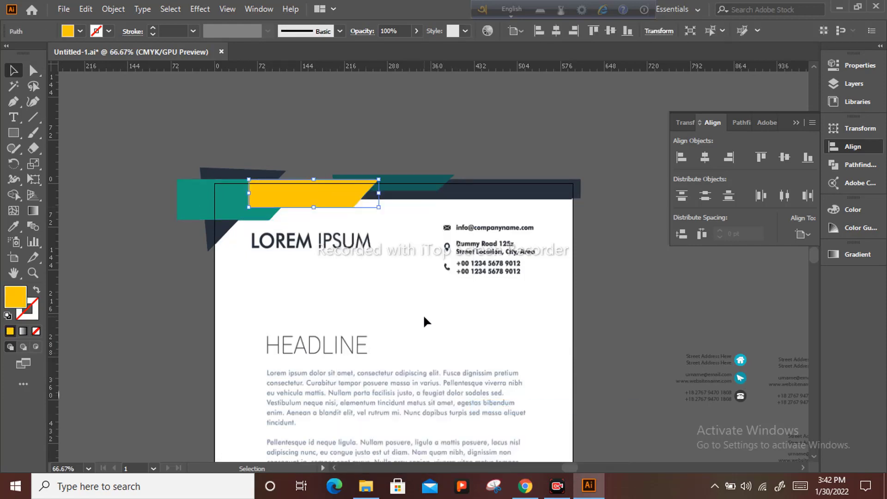
Bring the green header stripe to the front so it overlaps the yellow stripe.
left_click(424, 314)
left_click(262, 215)
right_click(279, 184)
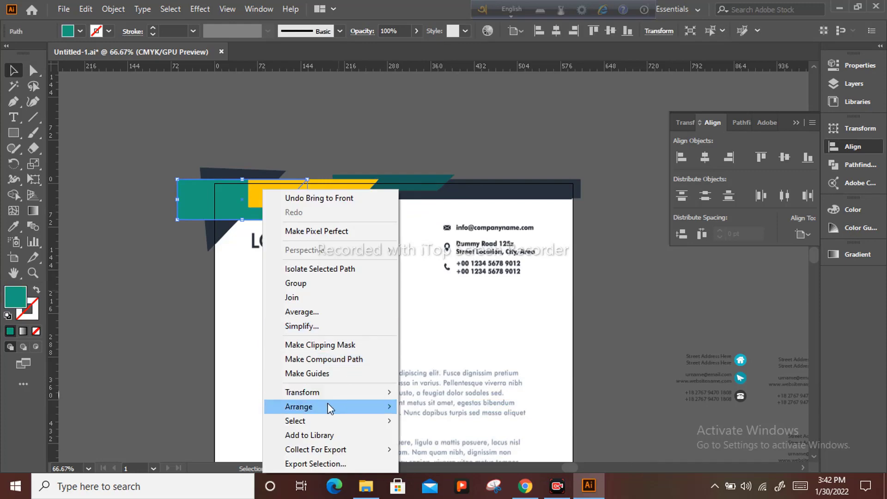
mouse_move(328, 403)
left_click(444, 406)
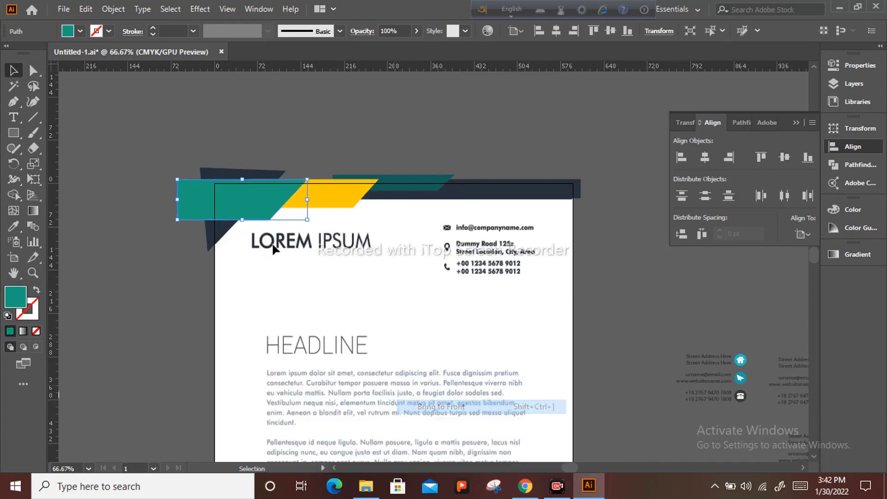
Bring the navy corner triangle to the front, above the green stripe, and deselect it.
right_click(214, 246)
mouse_move(284, 409)
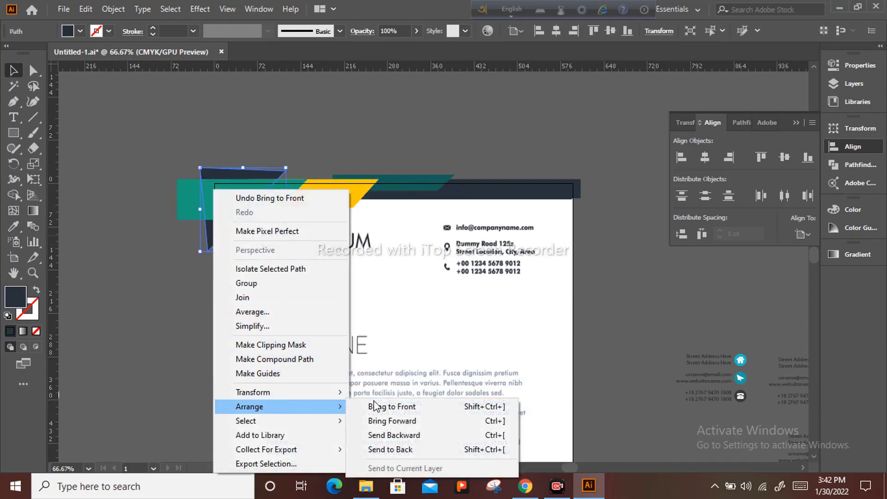
left_click(388, 407)
left_click(365, 329)
Duplicate the contact block with the black circular icons and place the copy just above the original.
scroll(412, 290, "down", 3)
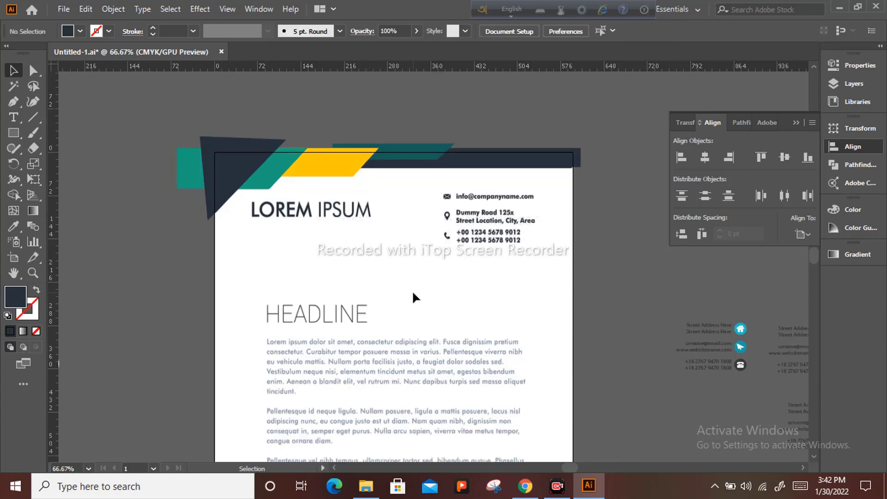
scroll(412, 291, "down", 2, "alt")
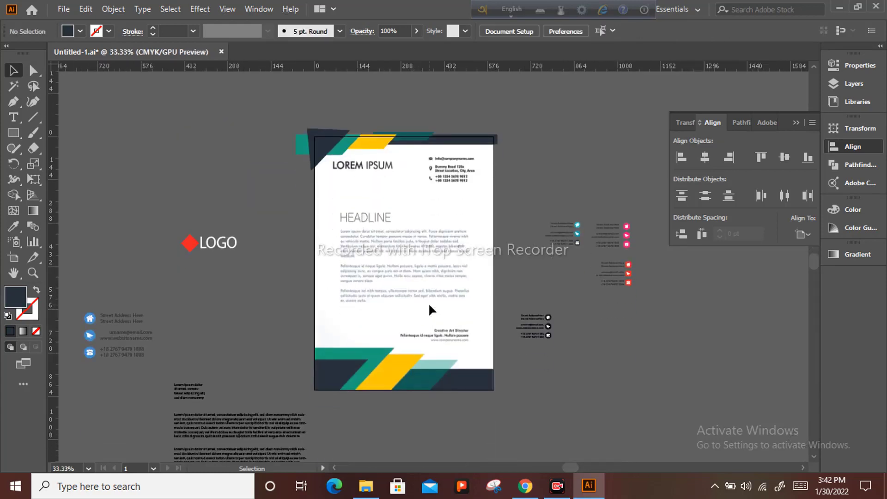
scroll(550, 323, "up", 2, "alt")
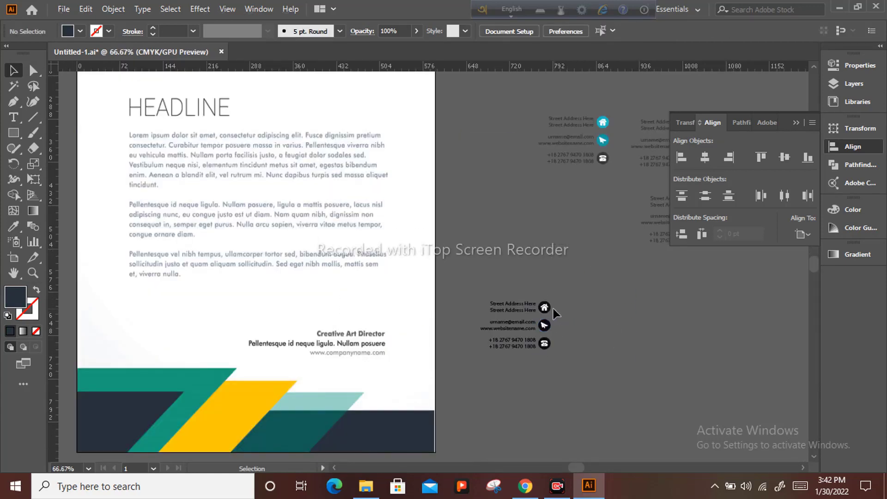
left_click_drag(568, 388, 520, 259)
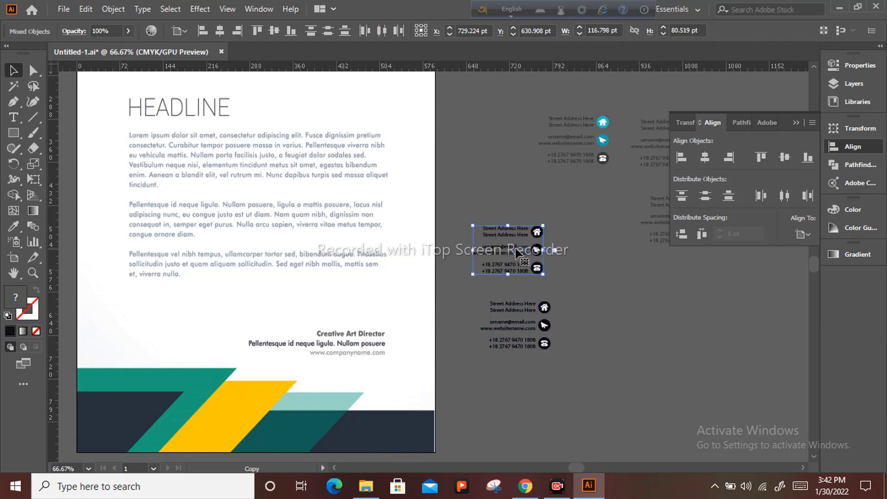
Delete the dark circles behind the home, paper-plane and phone icons in the copied contact block.
left_click(544, 231)
left_click(542, 231)
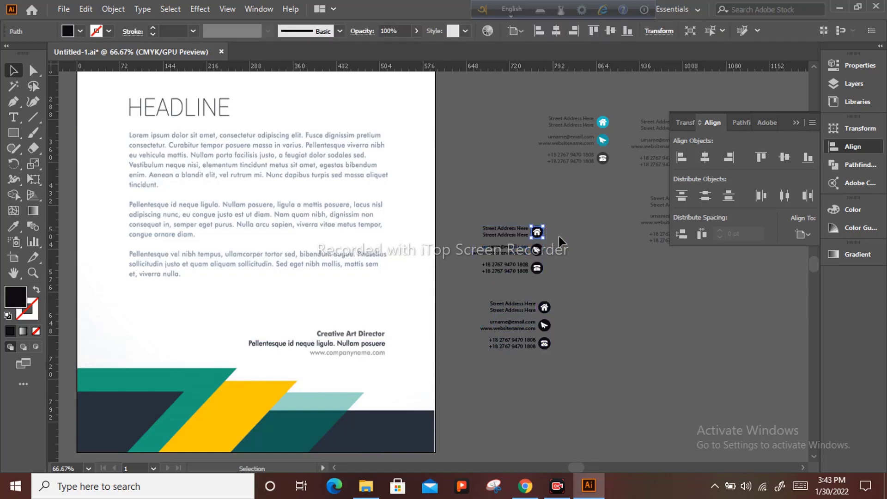
left_click(548, 250)
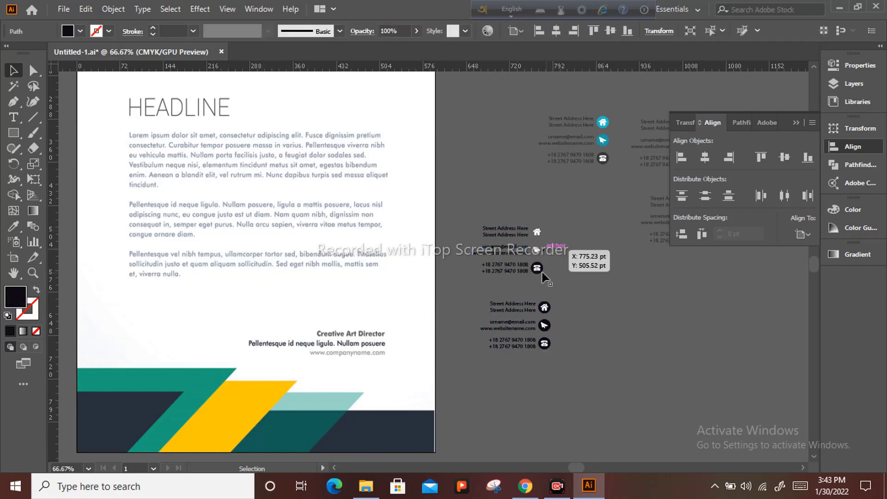
Fill the copied block's three white icons with the dark color sampled from the original block's icon circle.
left_click_drag(494, 194, 556, 288)
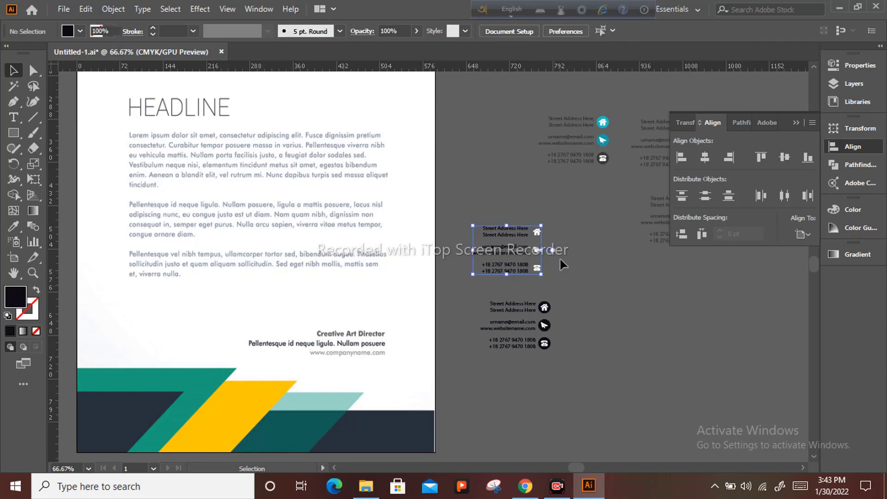
left_click(17, 227)
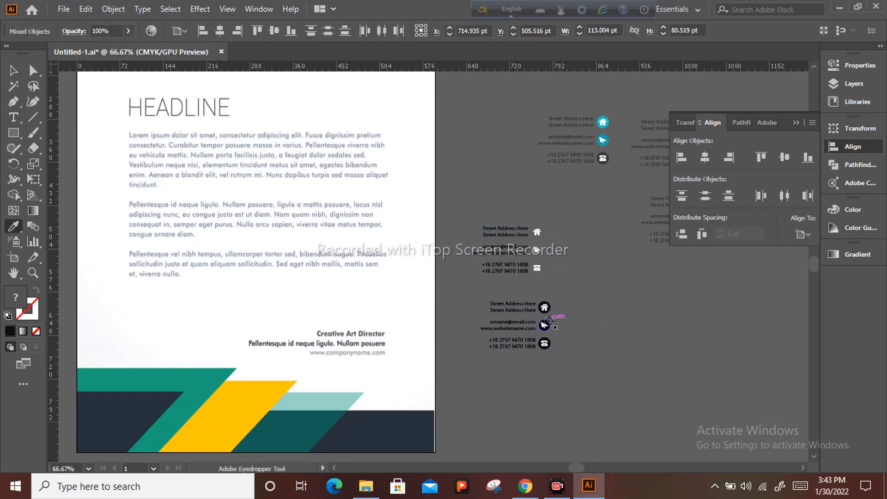
left_click(545, 324)
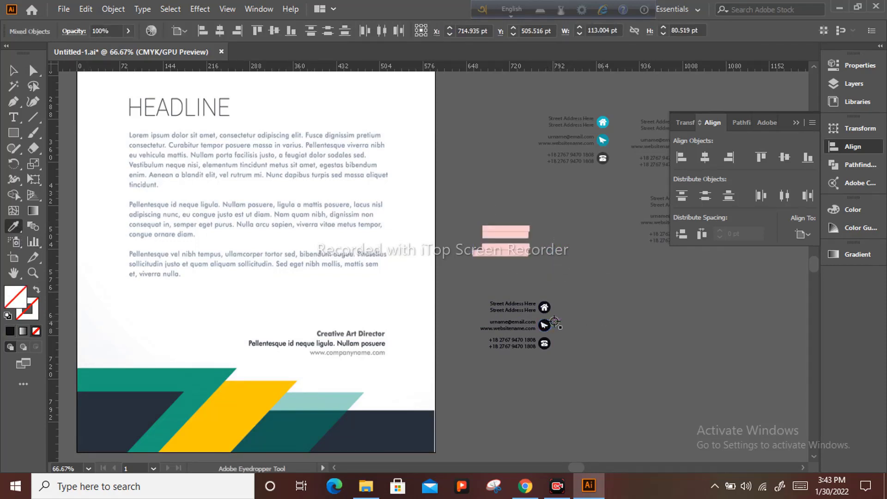
key("ctrl+z")
scroll(576, 321, "up", 4)
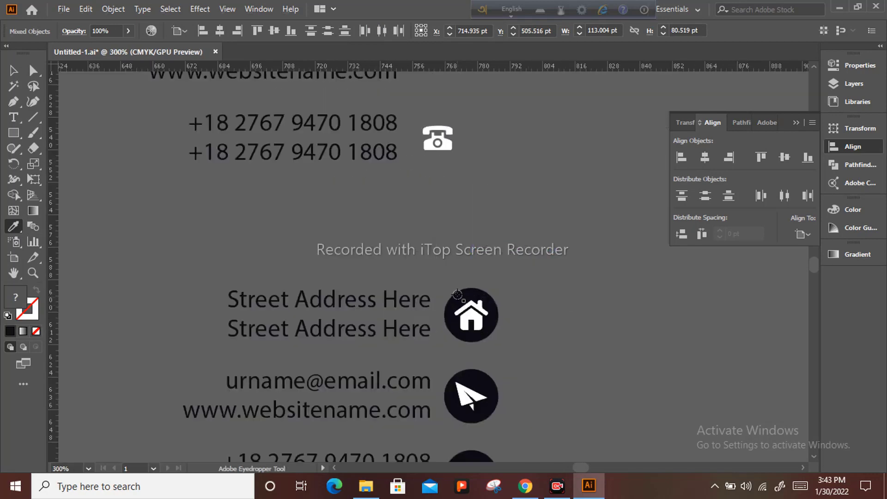
left_click(462, 298)
scroll(463, 298, "down", 5)
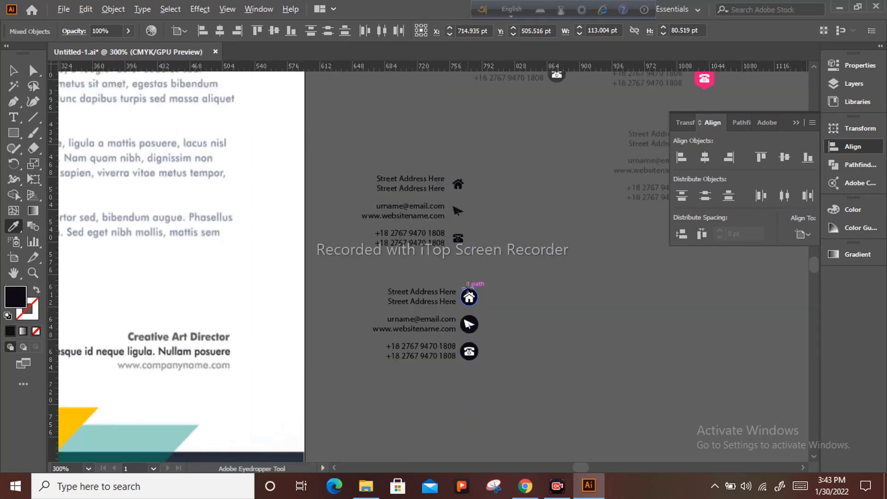
Select the copied block's three dark icons and move them together to the left side of the contact text.
left_click(13, 70)
left_click(439, 249)
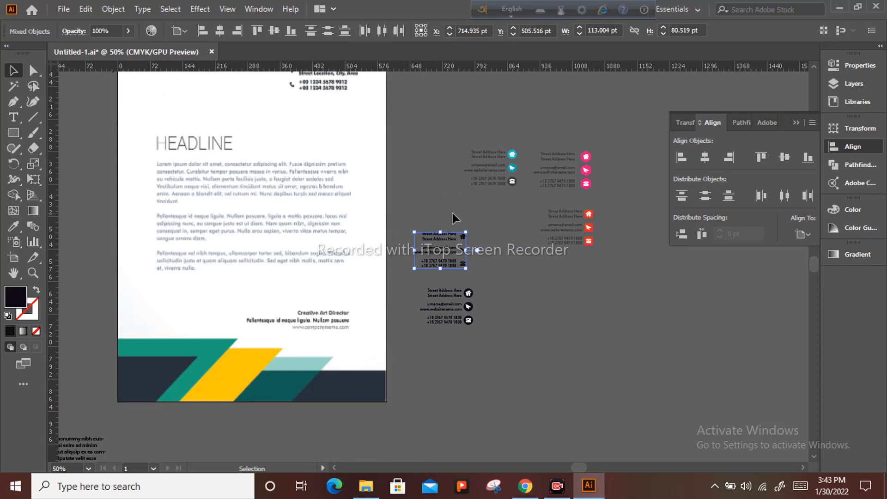
left_click(469, 245)
scroll(470, 245, "up", 2)
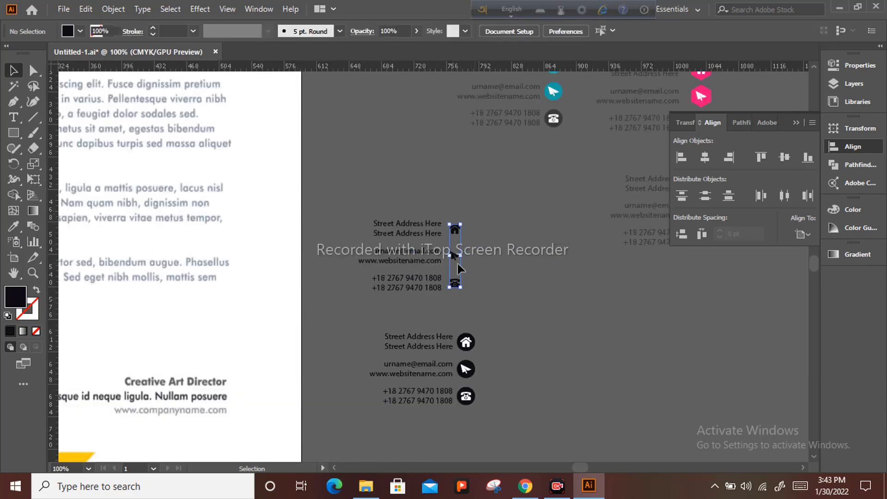
left_click_drag(454, 257, 340, 259)
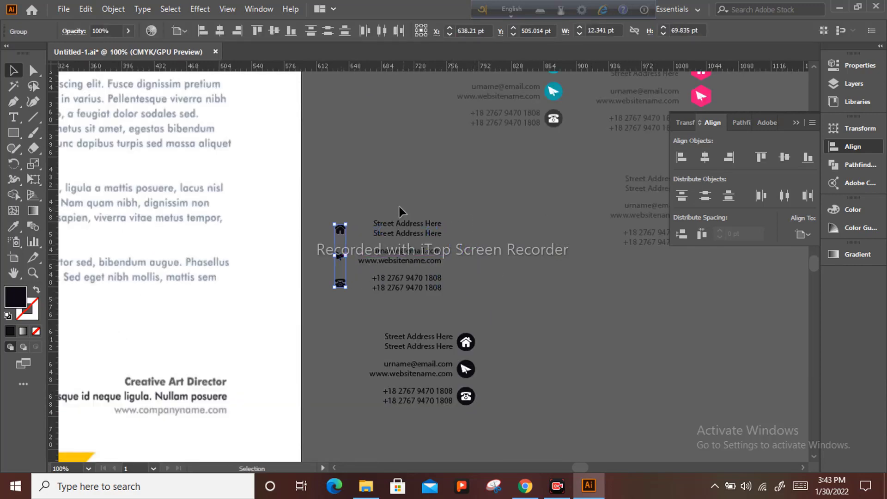
Select the copied block's contact text lines and align them to their left edges.
left_click(411, 223)
left_click(411, 224)
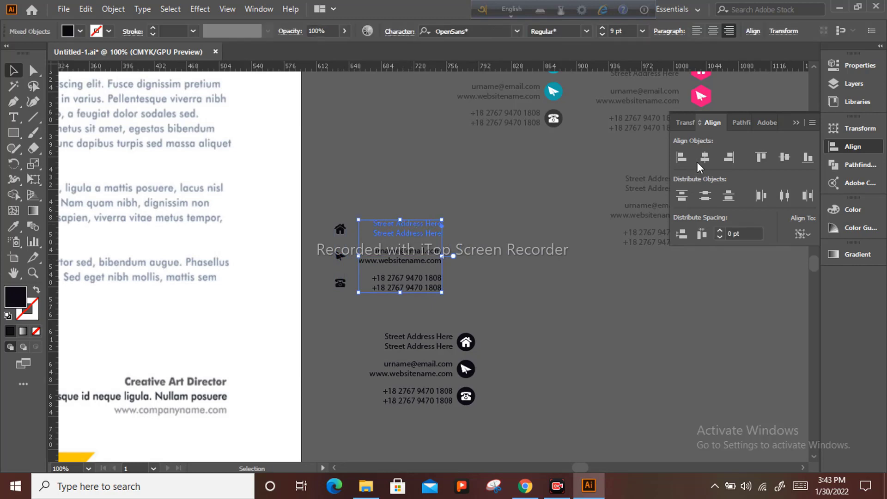
left_click(698, 162)
left_click(681, 156)
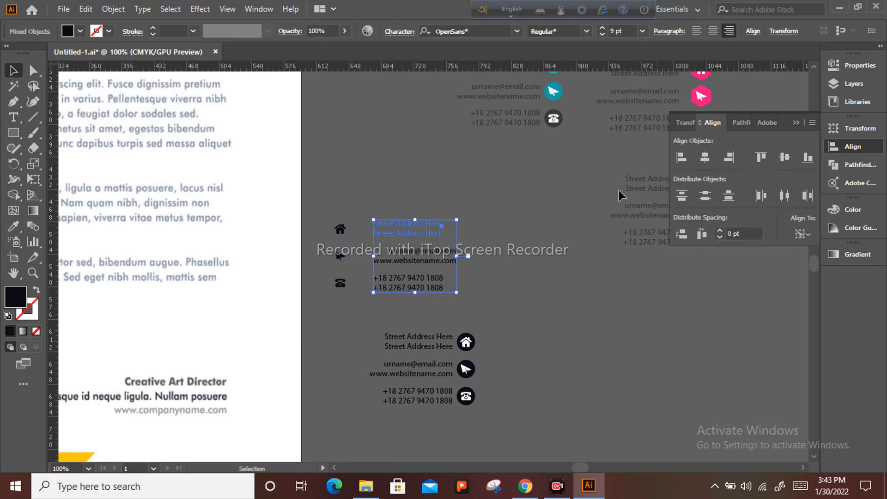
Duplicate the rearranged contact block with its icons directly above itself and group the duplicate.
left_click(567, 250)
left_click_drag(351, 204, 355, 257)
left_click(354, 218)
left_click_drag(454, 301, 435, 178)
key("ctrl+minus")
key("ctrl+minus")
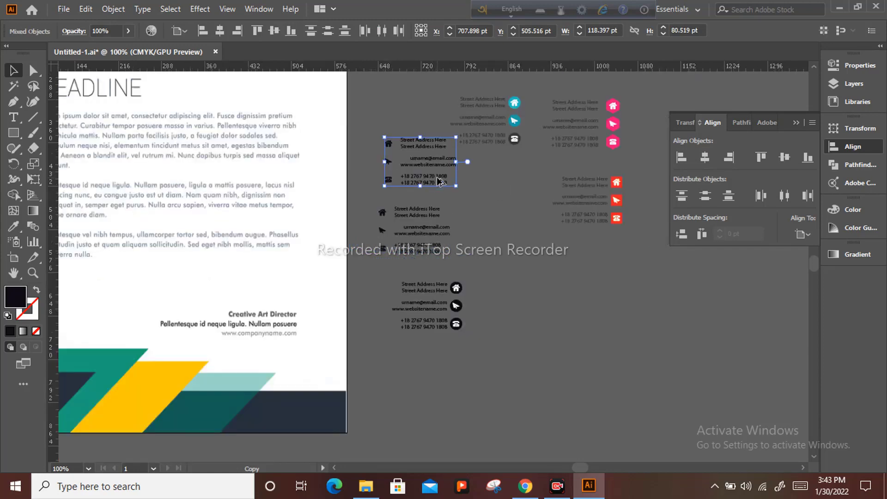
scroll(444, 187, "up", 5)
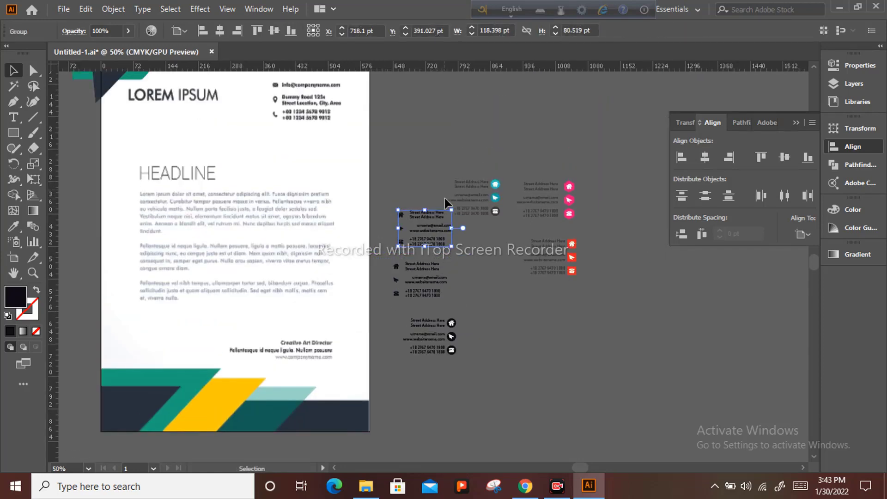
Place the grouped contact block over the reference contact details in the header and scale it to about 138 by 94 pt.
left_click_drag(429, 293, 300, 163)
scroll(300, 163, "up", 1)
scroll(301, 164, "up", 3)
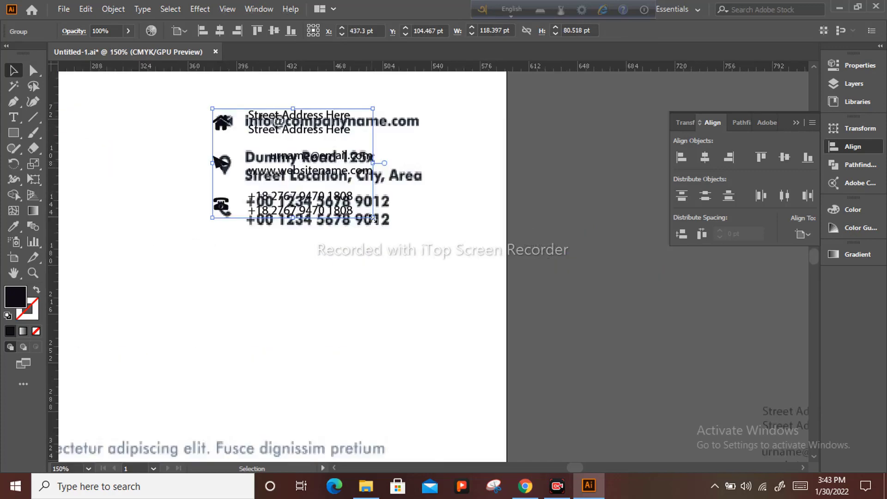
left_click_drag(373, 217, 344, 192)
left_click_drag(321, 162, 332, 169)
scroll(332, 169, "down", 3, "alt")
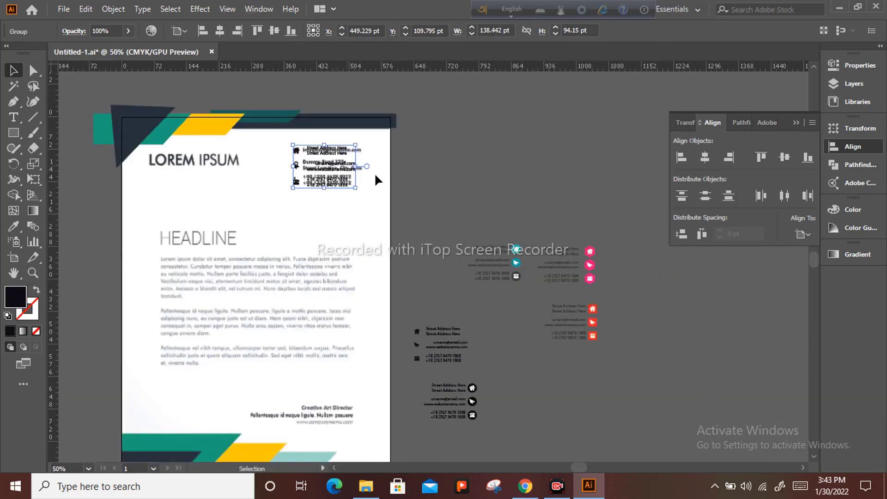
Add a "Lorem ipsum" text line over the reference company name and scale it up to about 33 pt to match.
left_click_drag(479, 203, 596, 222)
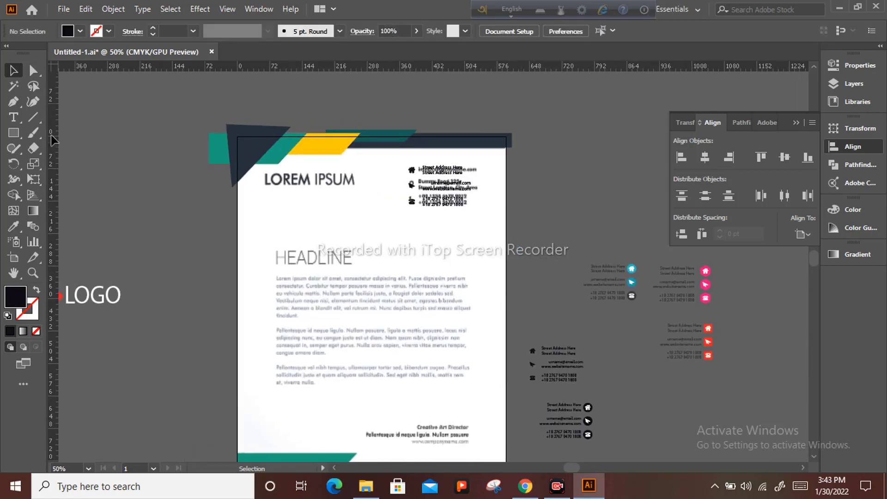
key("t")
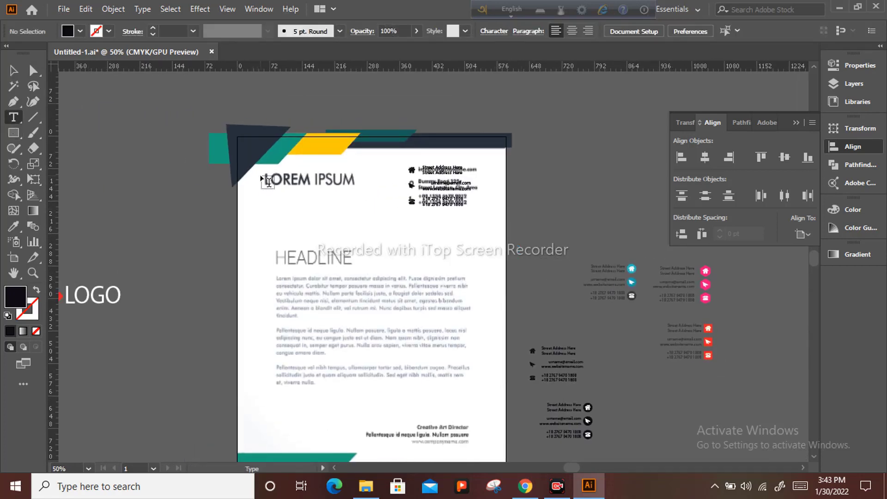
left_click(263, 176)
key("Escape")
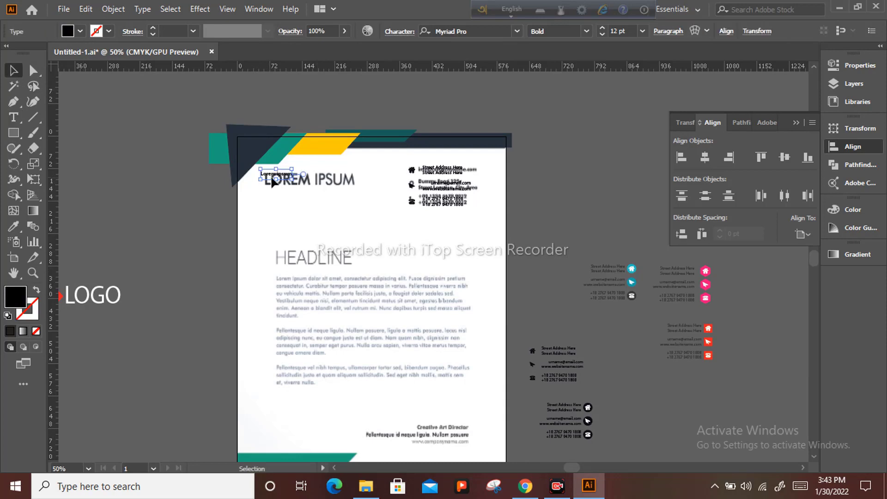
left_click_drag(292, 181, 330, 189)
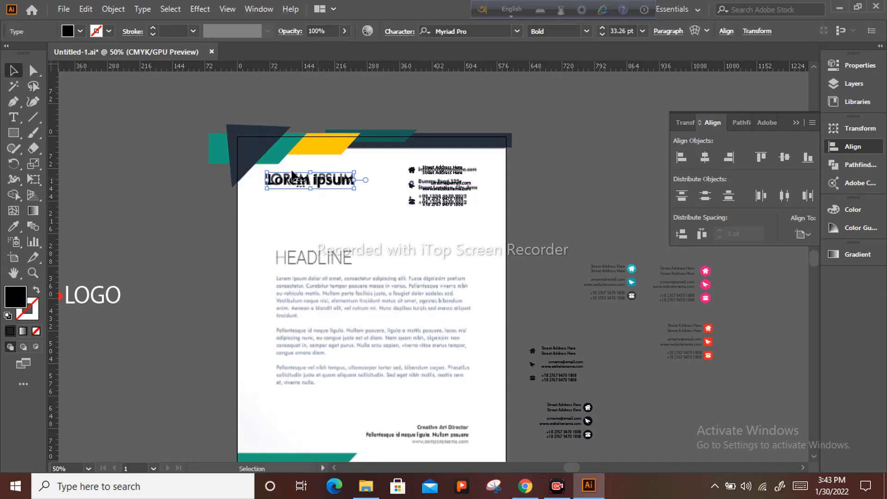
Change the case of the "Lorem ipsum" company title to uppercase.
left_click(143, 11)
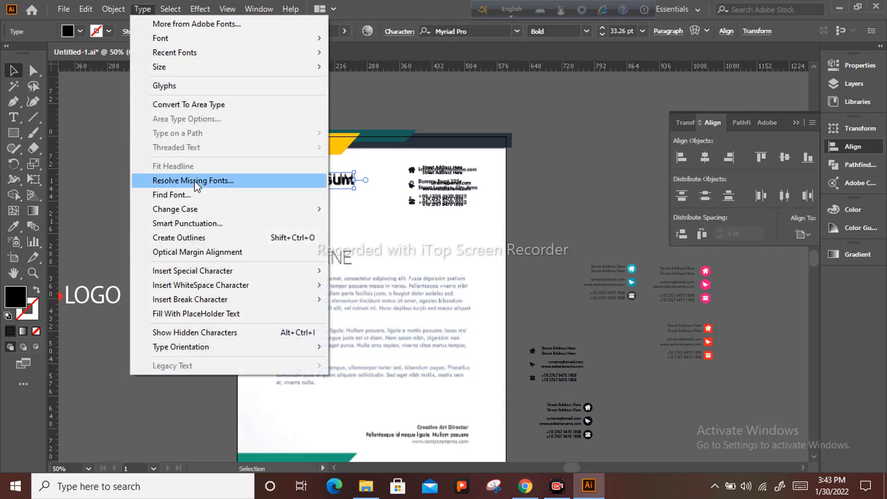
mouse_move(220, 214)
left_click(368, 208)
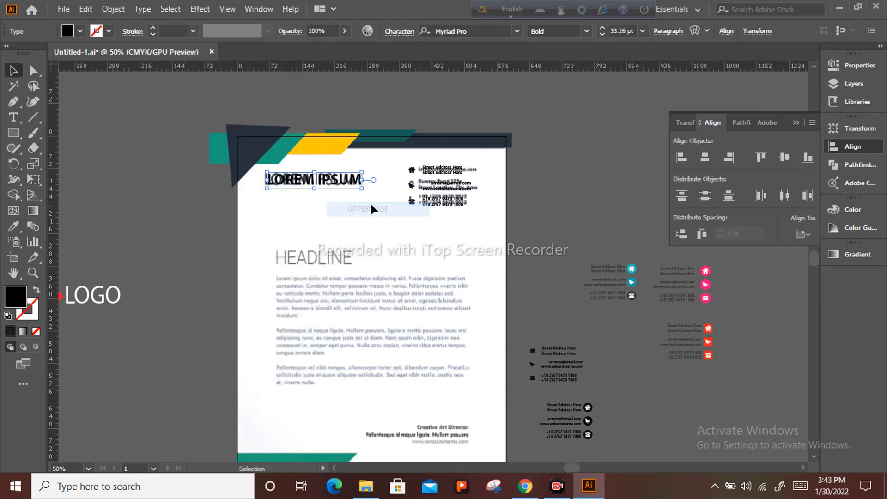
Nudge the uppercase title slightly left until it lines up with the start of the reference company name.
scroll(368, 198, "up", 1)
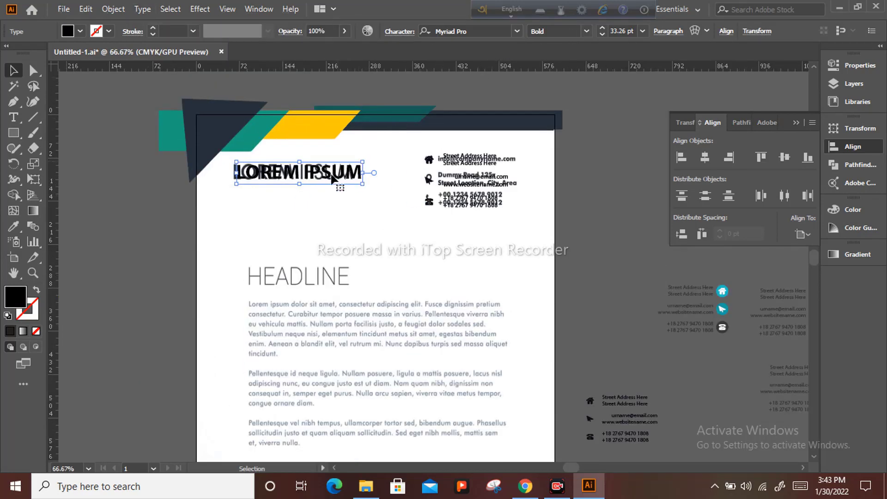
key("Left")
key("Left")
key("Left")
key("Left")
key("Left")
key("Left")
key("Left")
key("Left")
key("Left")
key("Left")
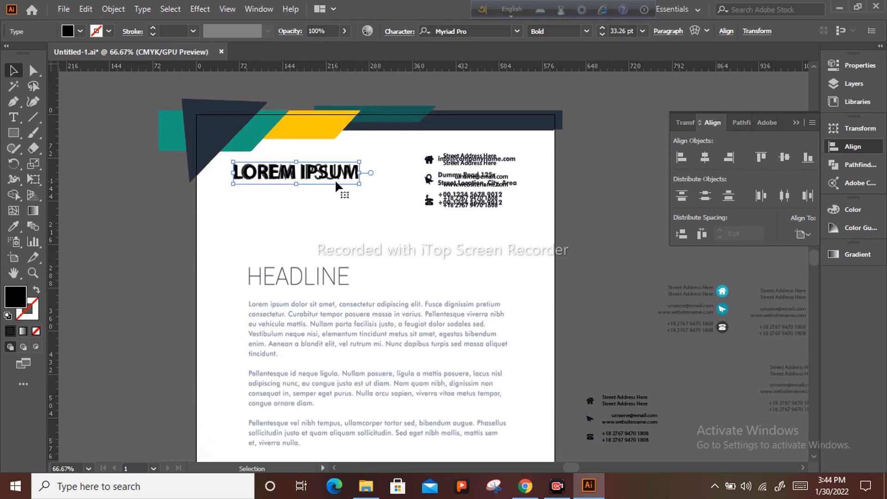
key("Left")
key("Left")
key("Left")
Add a "HEADLINE" text line over the reference headline, scaled to about 45 pt and set in Myriad Pro Regular.
scroll(351, 178, "down", 2)
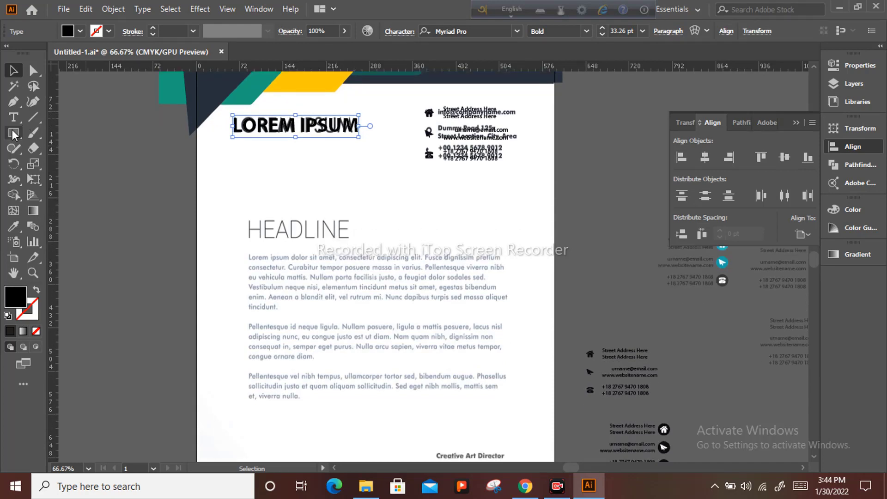
key("t")
left_click(250, 222)
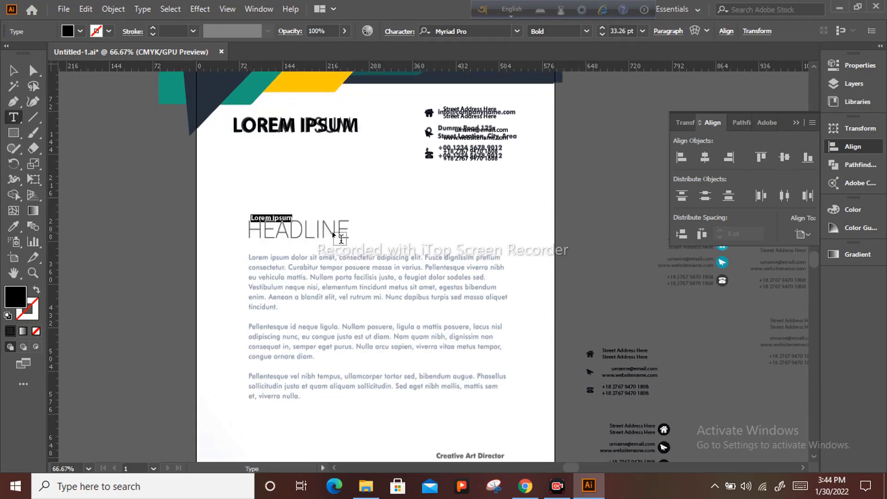
type("HEADLINE")
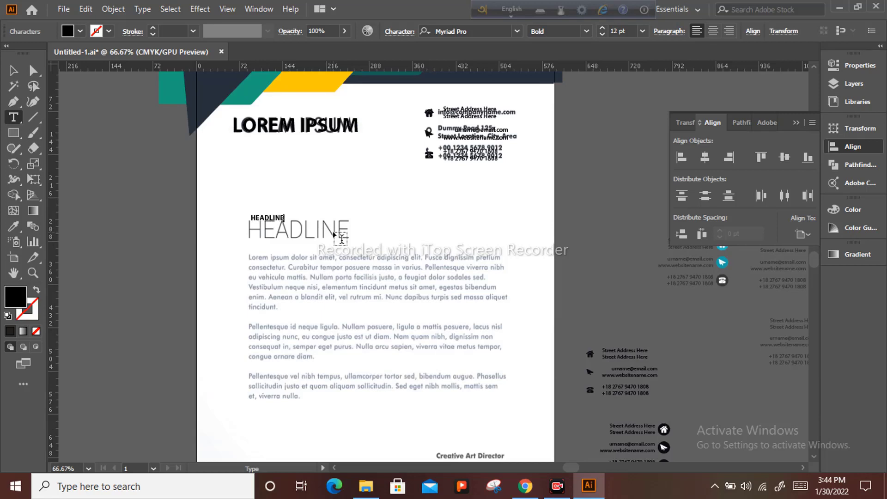
key("Escape")
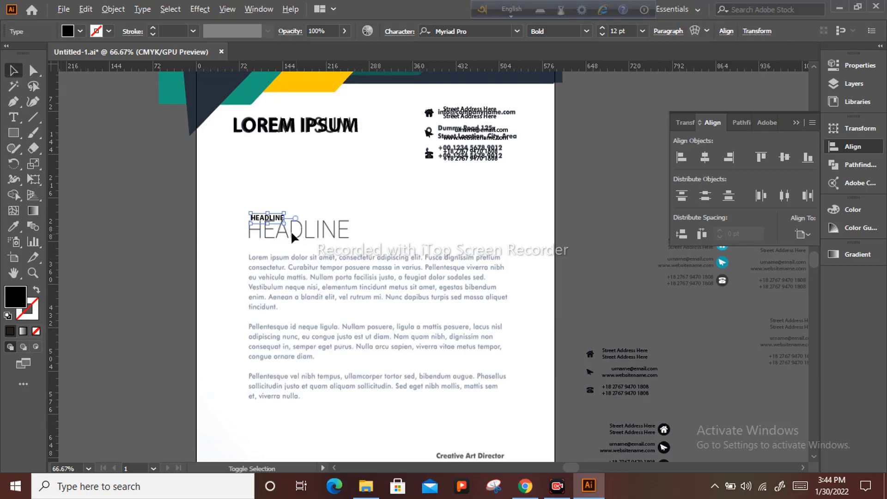
left_click_drag(285, 225, 317, 236)
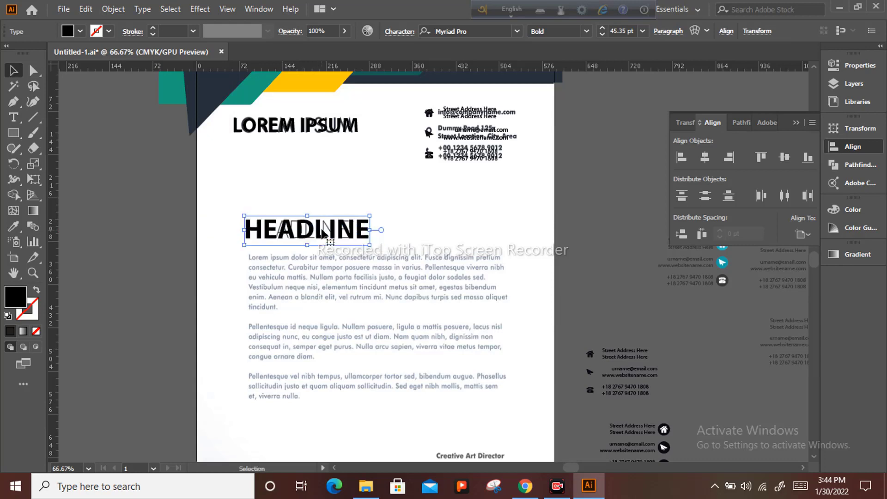
left_click(586, 31)
left_click(573, 104)
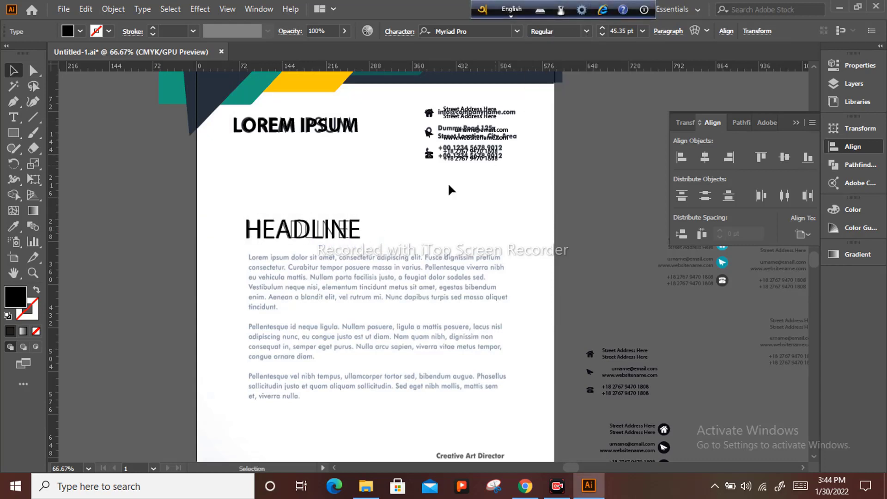
Try to align the headline to the left edge of the company title.
left_click(261, 132, "shift")
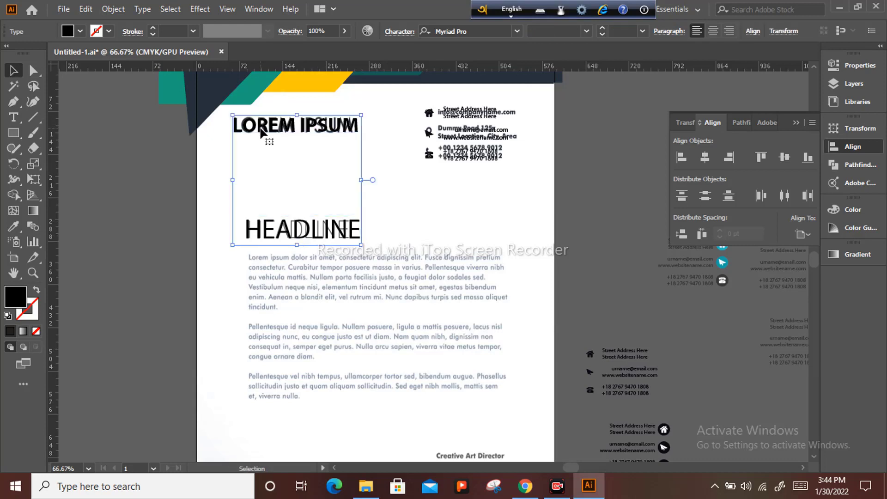
left_click(677, 159)
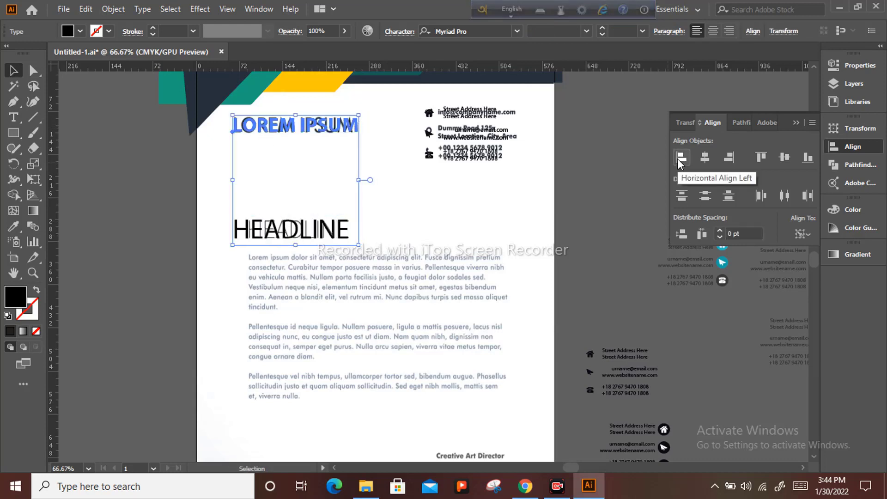
left_click(702, 157)
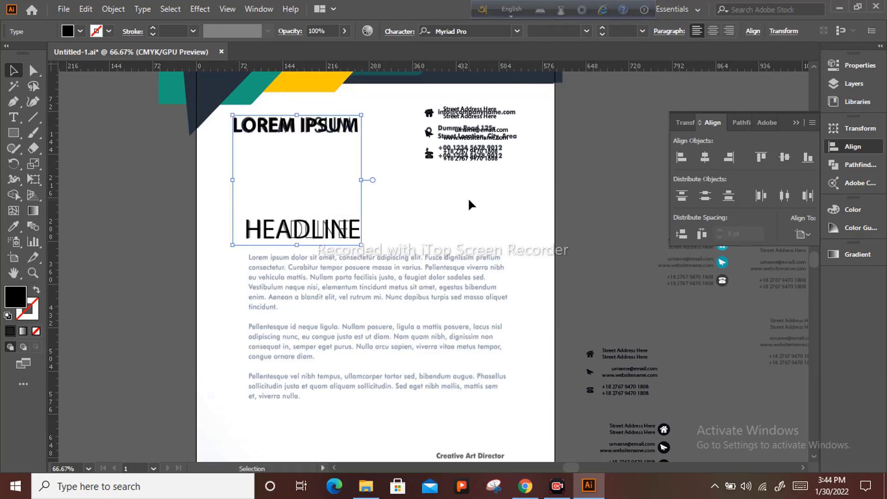
left_click(456, 227)
Draw three placeholder area-text frames over the three reference body paragraphs, matching their widths and heights.
scroll(456, 226, "down", 1)
scroll(457, 231, "down", 2)
left_click(287, 188)
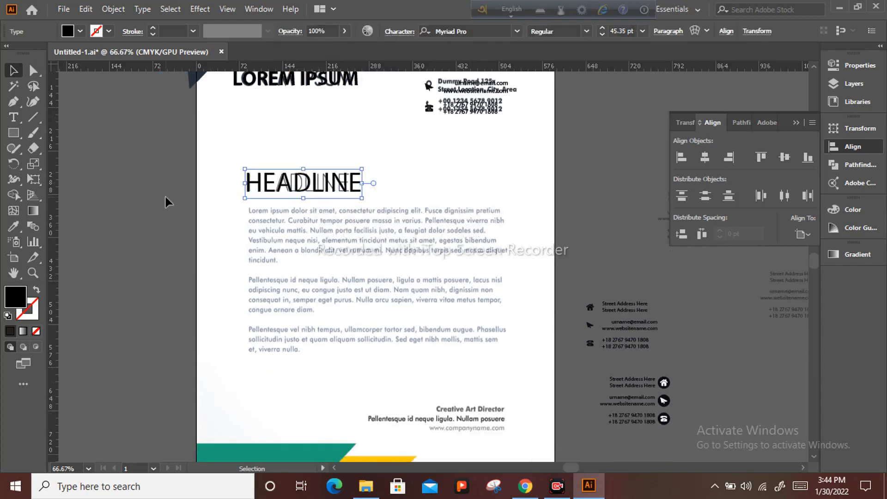
scroll(166, 195, "down", 3)
left_click(204, 195)
scroll(331, 240, "down", 5)
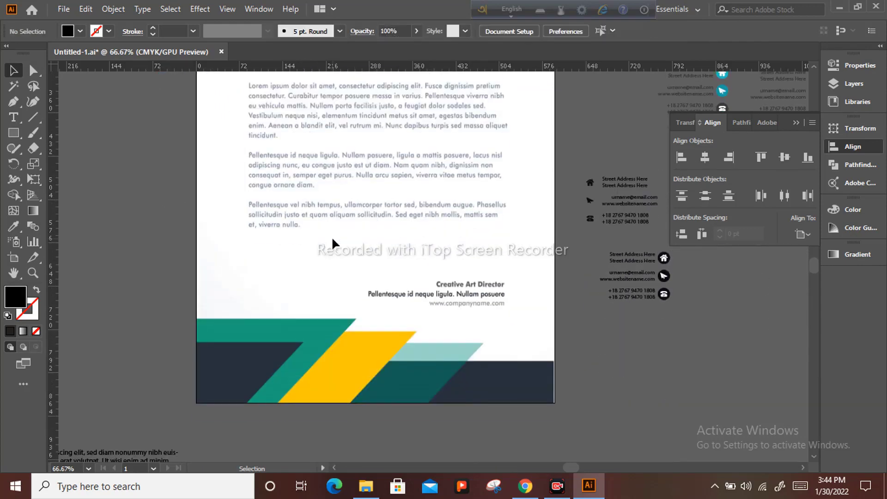
scroll(331, 237, "up", 4)
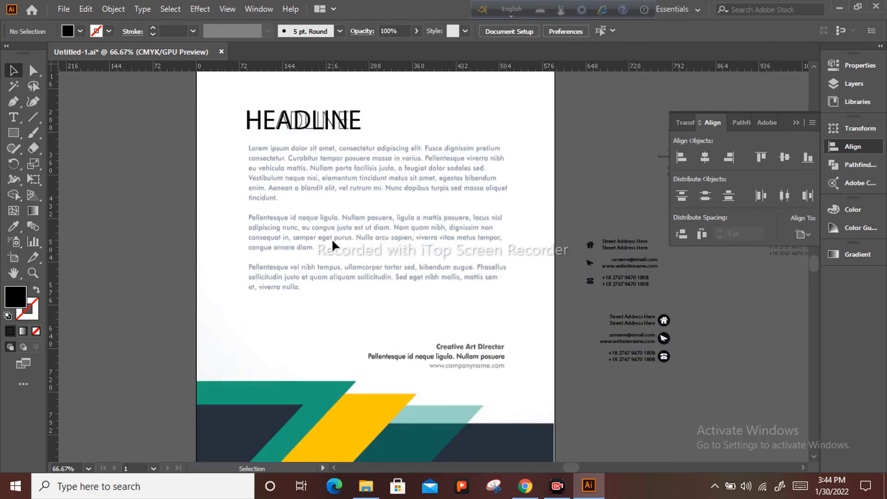
left_click(15, 116)
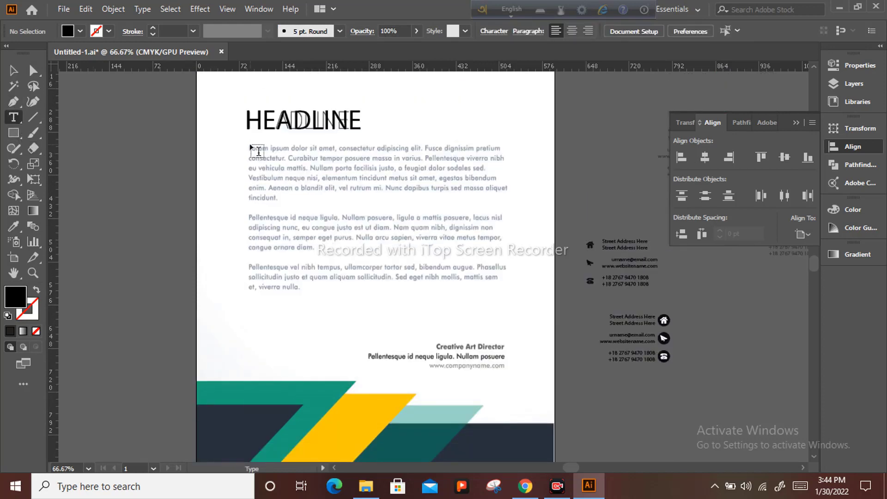
left_click_drag(250, 146, 514, 201)
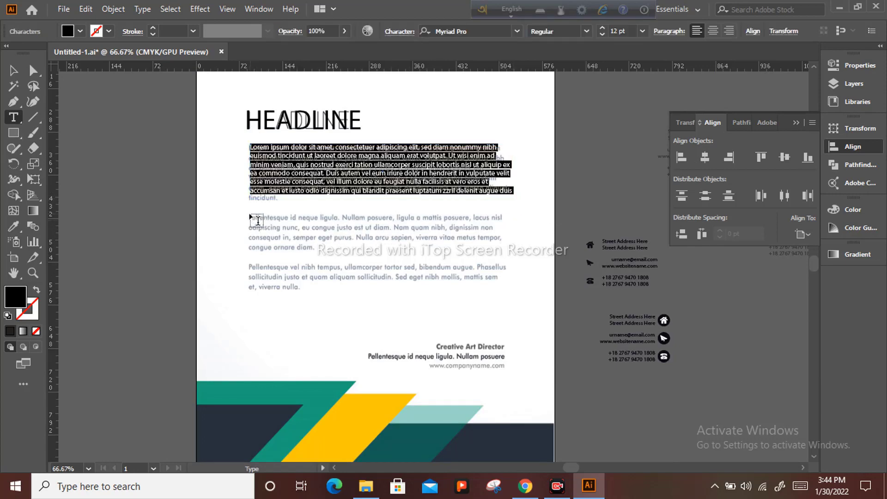
left_click_drag(516, 248, 508, 253)
left_click_drag(249, 264, 510, 294)
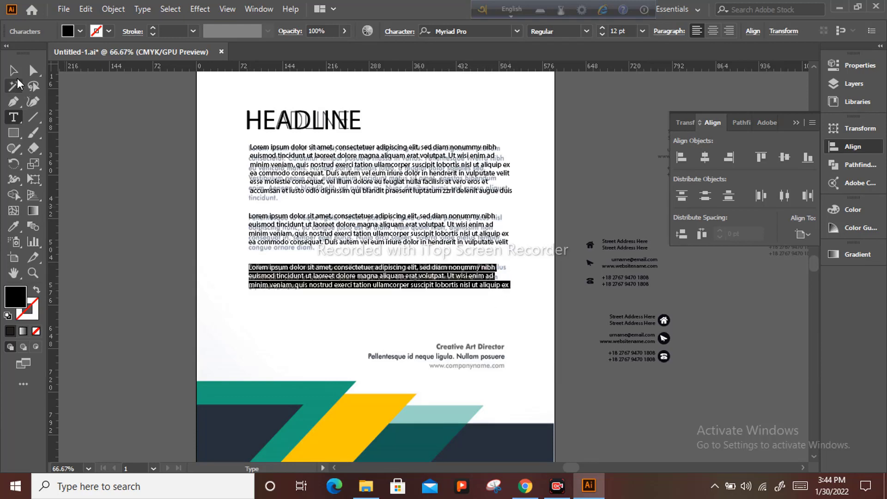
Select the three body paragraphs and align them to the left edge of the first one.
left_click(13, 85)
left_click(13, 70)
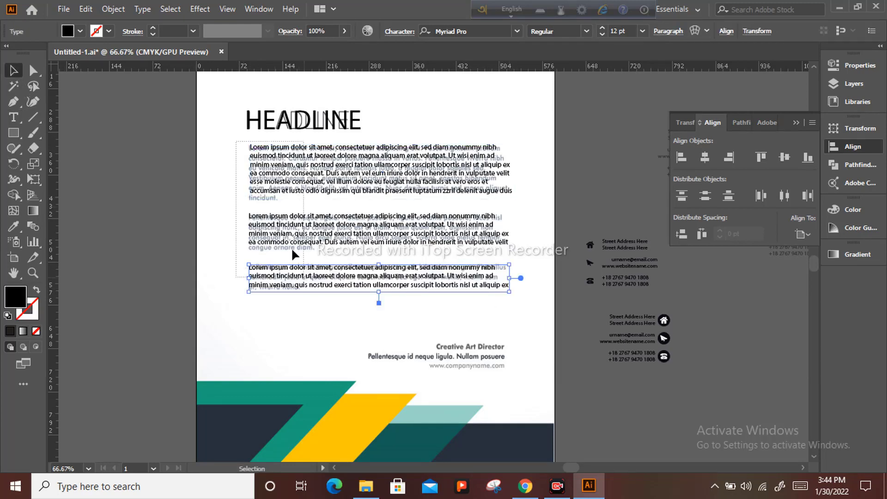
left_click(266, 167, "shift")
left_click(681, 158)
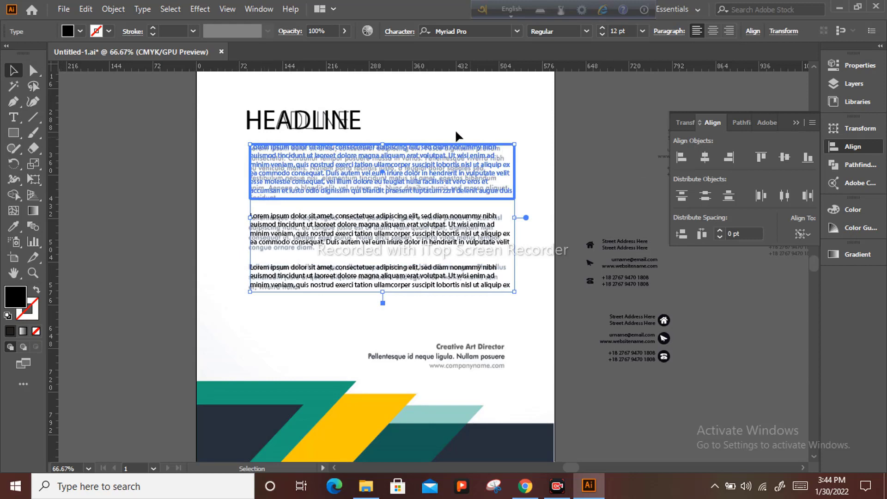
Align the headline to the left edge of the first body paragraph, used as the key object.
left_click(431, 113)
left_click_drag(234, 109, 257, 161)
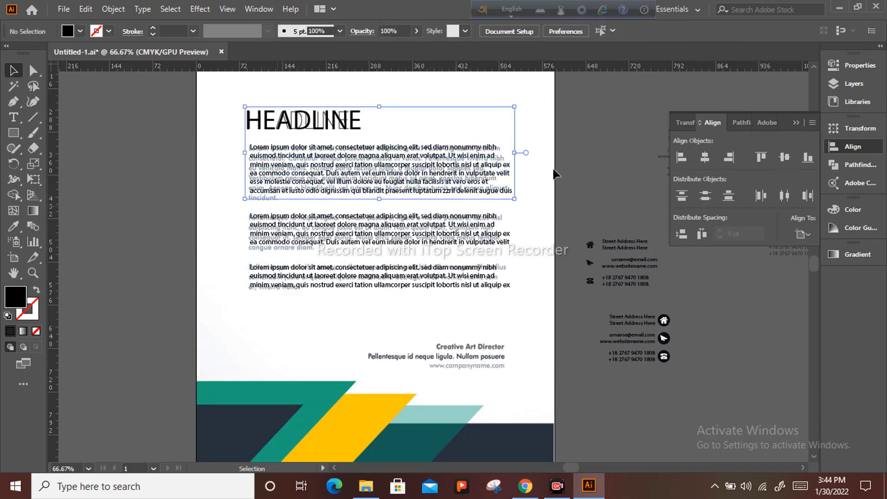
left_click(348, 168)
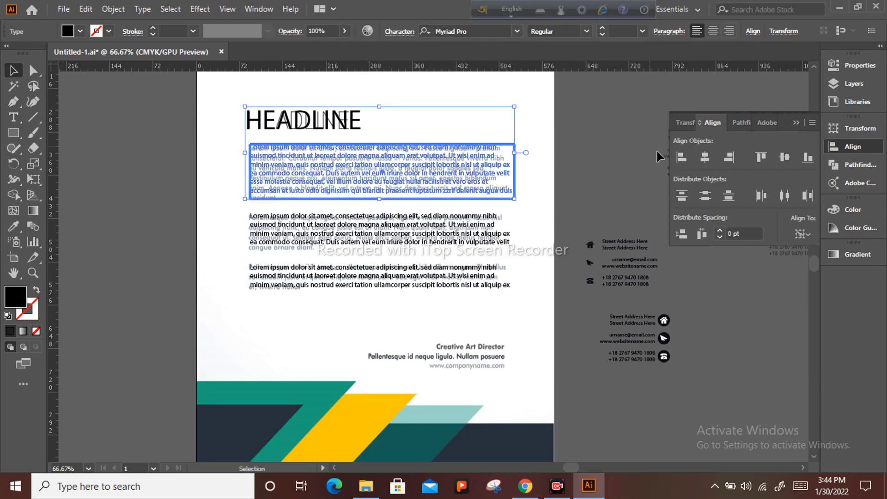
left_click(681, 157)
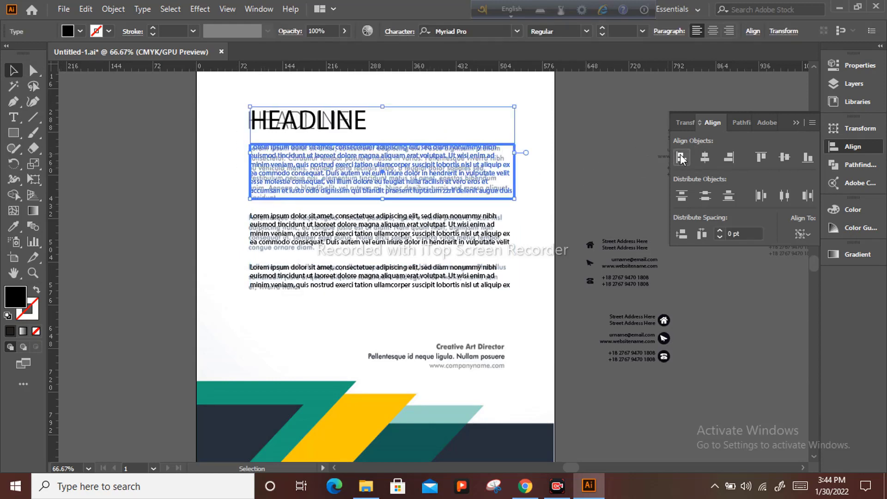
left_click(796, 123)
Draw a placeholder area-text frame over the reference "Creative Art Director" signature lines above the footer.
scroll(303, 249, "down", 3)
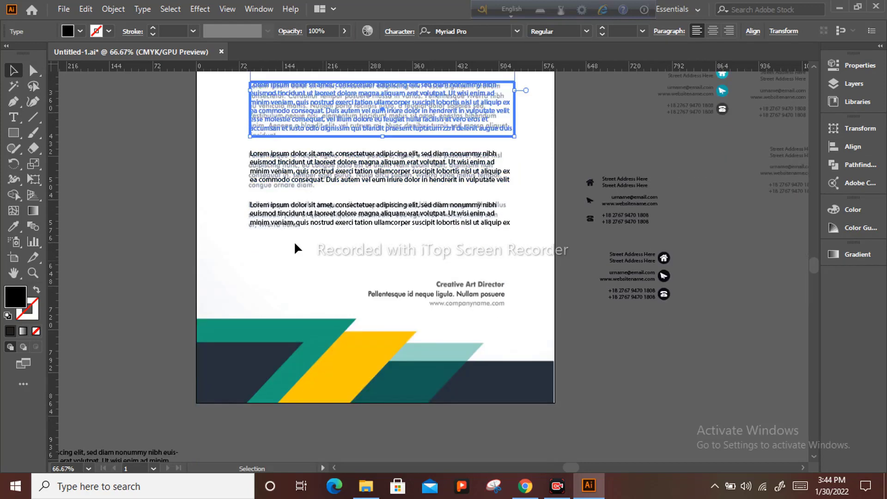
left_click(294, 241)
key("t")
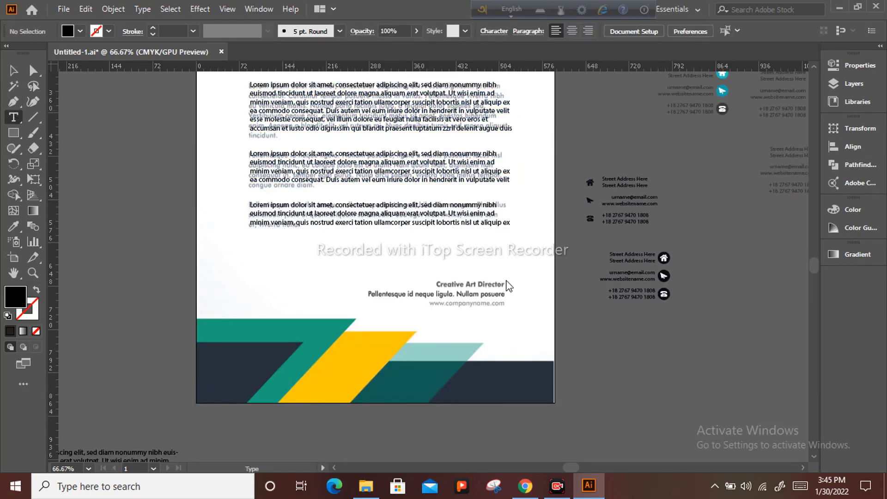
left_click_drag(505, 284, 365, 307)
left_click(13, 70)
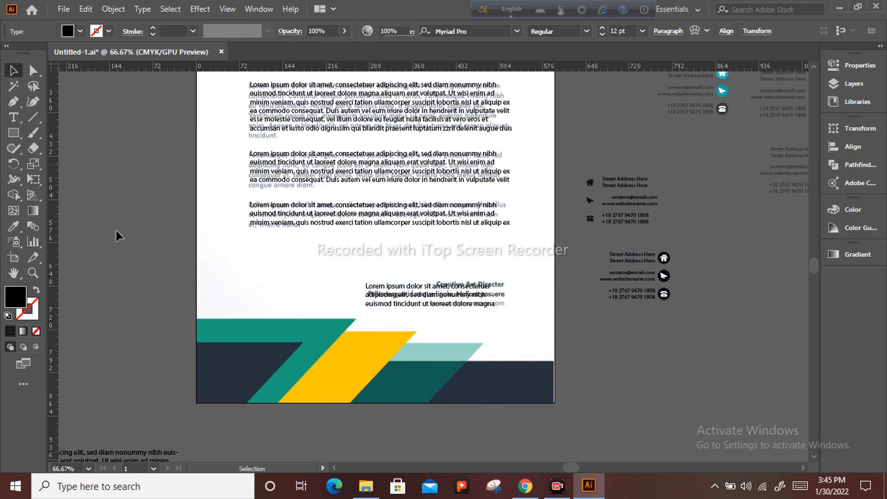
left_click(130, 227)
Draw a rectangle over the footer's dark band, extending past both sides and the bottom of the page.
scroll(131, 222, "down", 3)
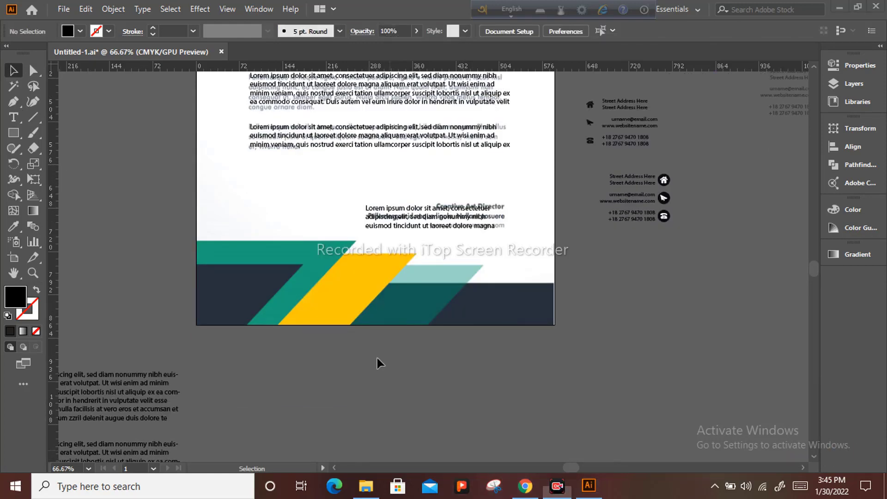
scroll(370, 353, "up", 1)
key("m")
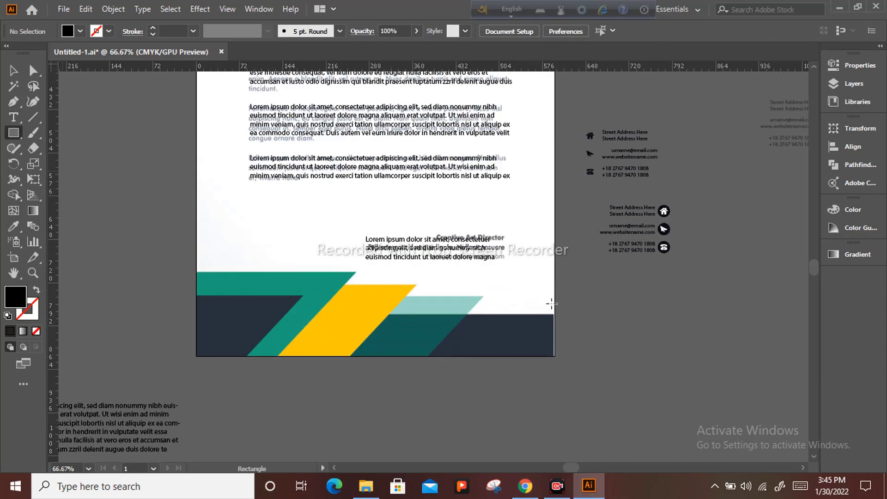
left_click_drag(563, 314, 174, 367)
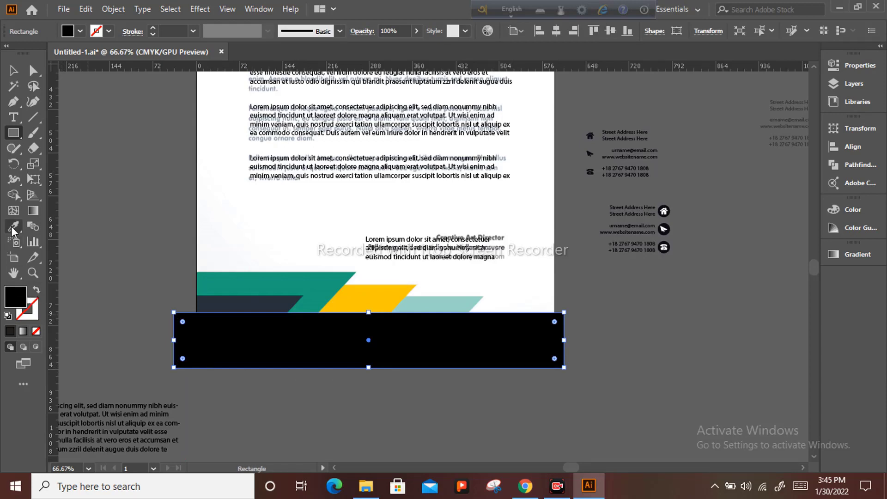
Swap the footer rectangle's fill and stroke, and sample the reference's dark navy as its outline color.
left_click(37, 289)
left_click(13, 226)
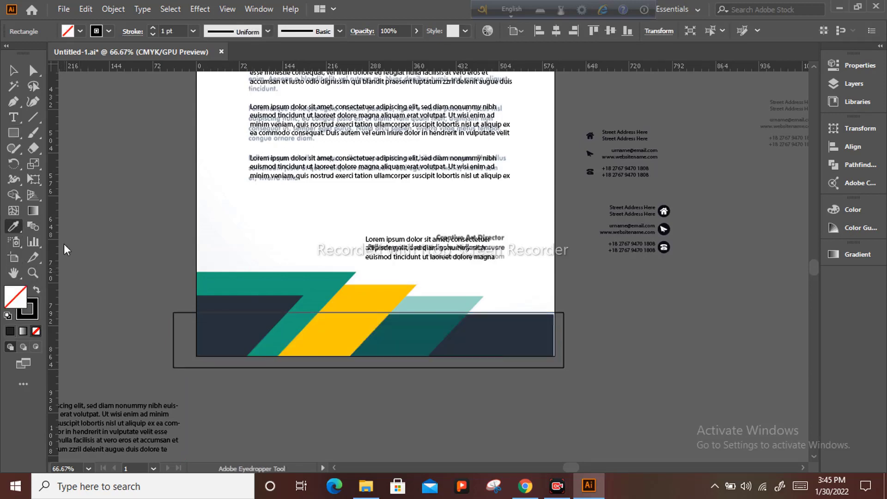
left_click(507, 336)
left_click(37, 290)
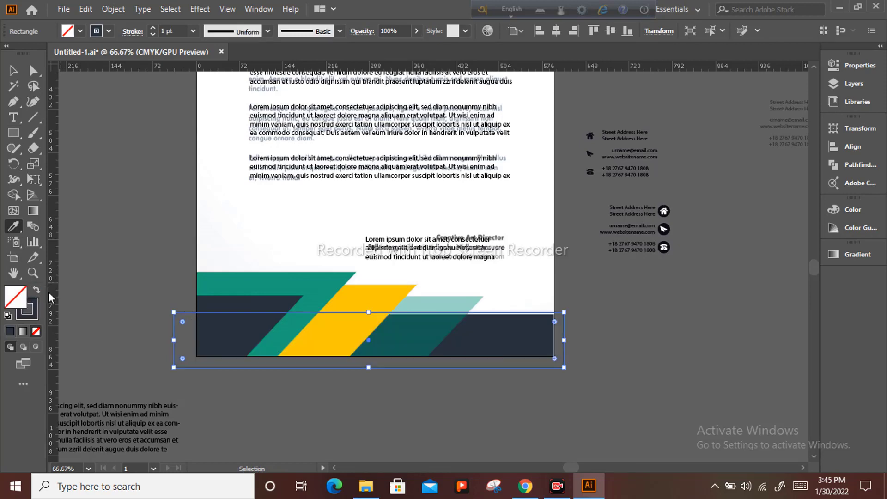
Nudge the footer rectangle down so its top edge meets the top of the reference navy band, and deselect it.
key("Down")
key("Down")
key("Down")
key("Down")
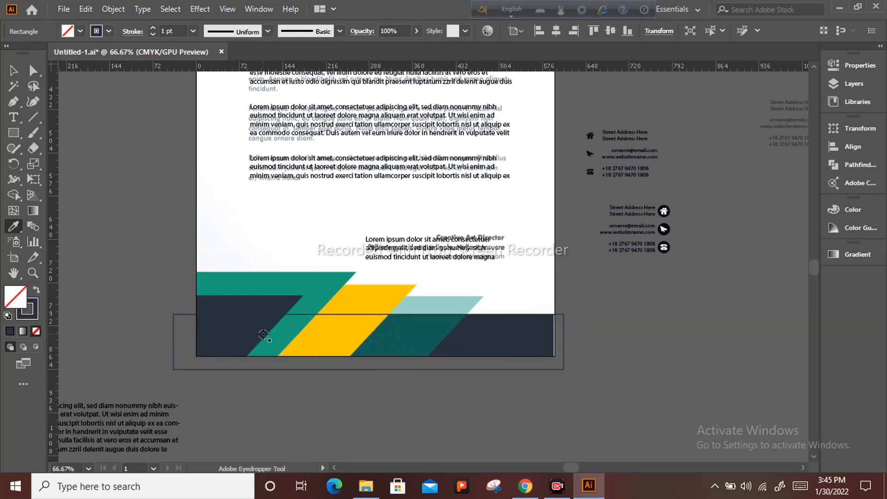
key("v")
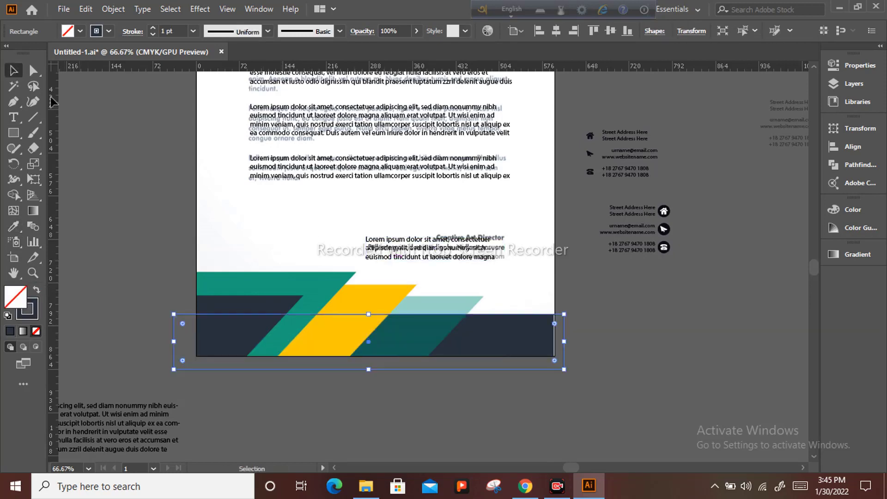
left_click(115, 191)
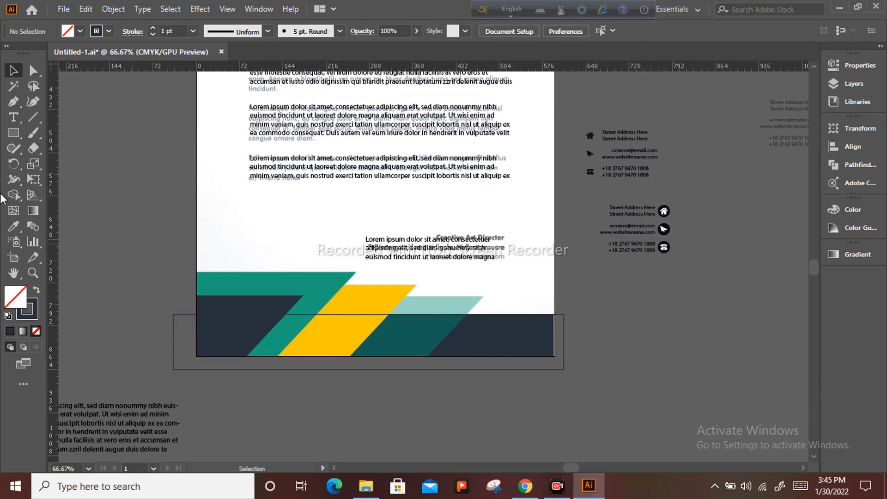
Draw a rectangle over the footer's pale teal band, slant its lower-right corner inward along the band's diagonal edge, and deselect it.
key("m")
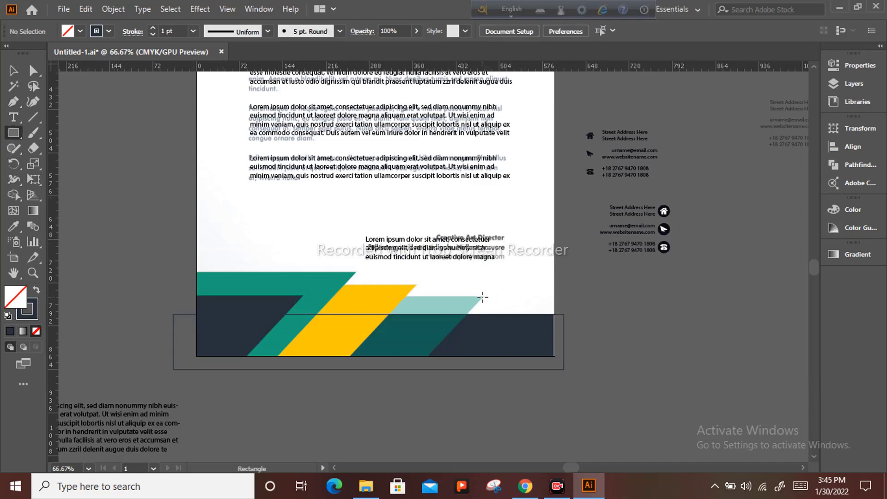
left_click_drag(484, 297, 174, 390)
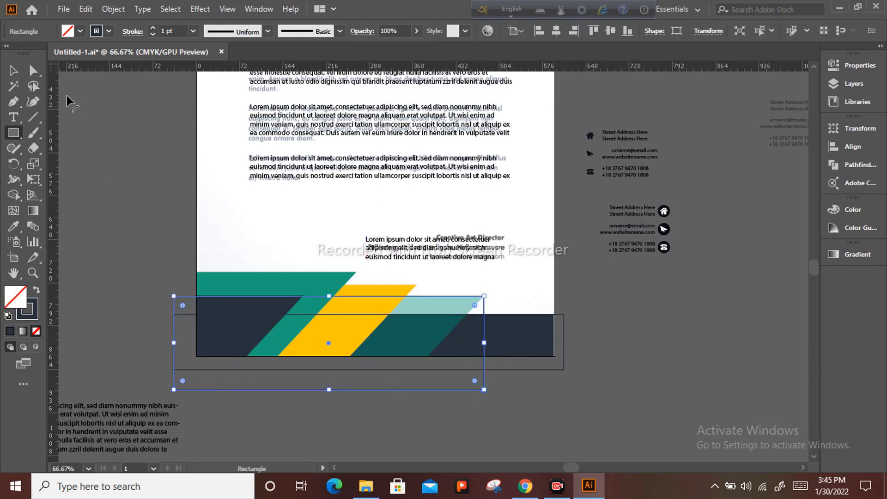
left_click(34, 70)
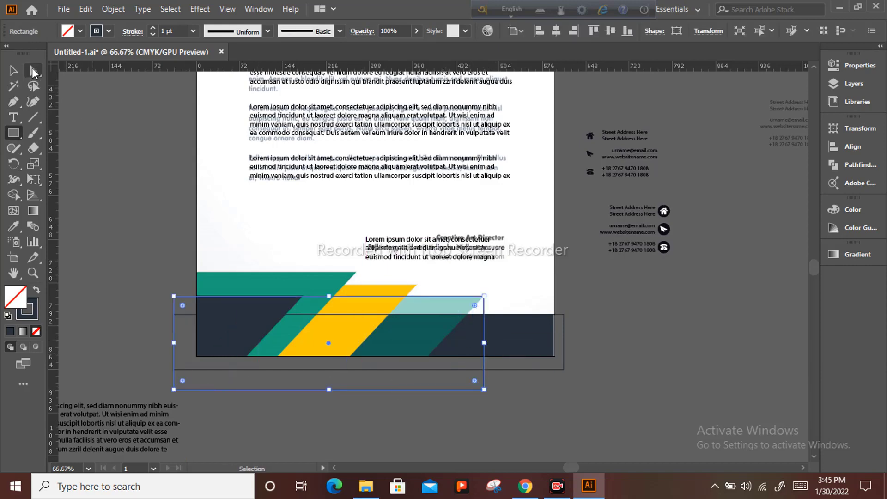
left_click(483, 391)
left_click_drag(483, 389, 413, 373)
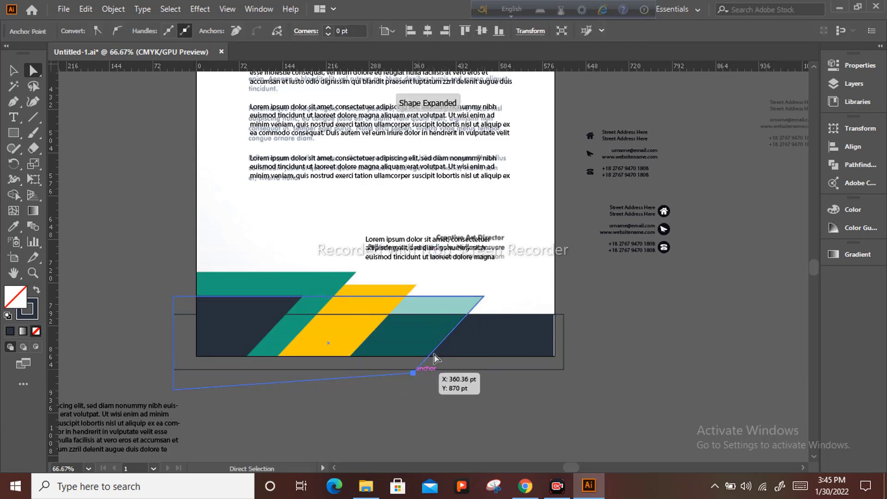
left_click(13, 72)
left_click(99, 192)
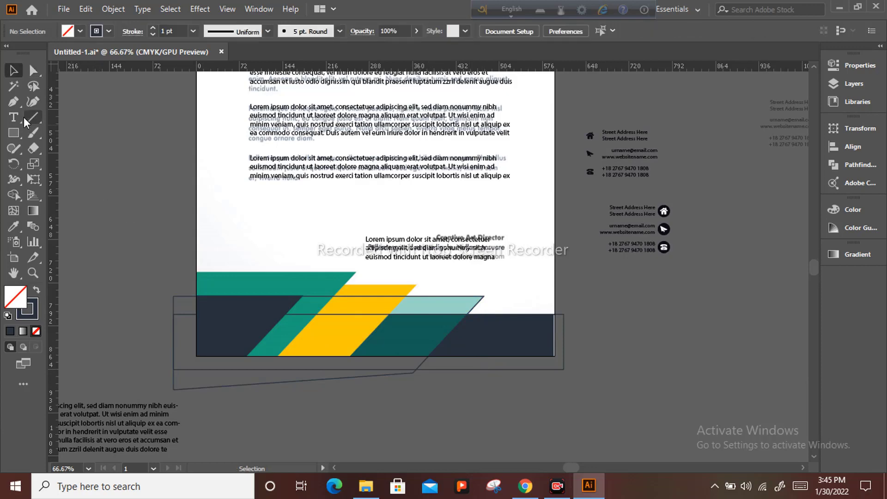
Draw a rectangle over the footer's yellow band and move its lower-right corner inward to follow the band's diagonal edge.
left_click(13, 133)
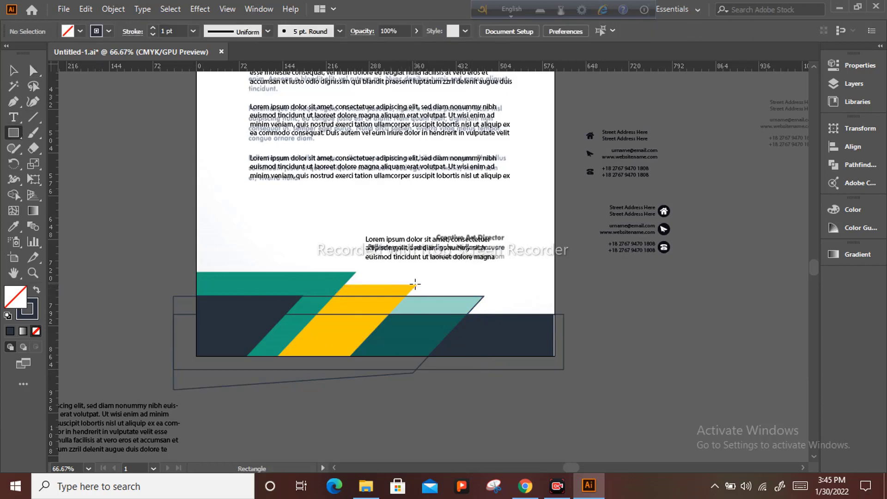
left_click_drag(416, 284, 179, 369)
left_click(33, 70)
left_click(226, 244)
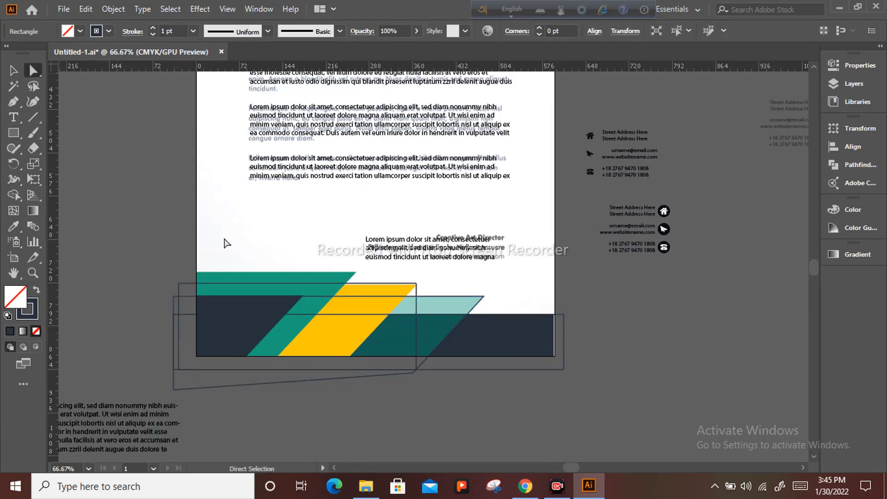
mouse_move(415, 374)
left_mouse_down()
mouse_move(416, 395)
mouse_move(417, 365)
left_mouse_up()
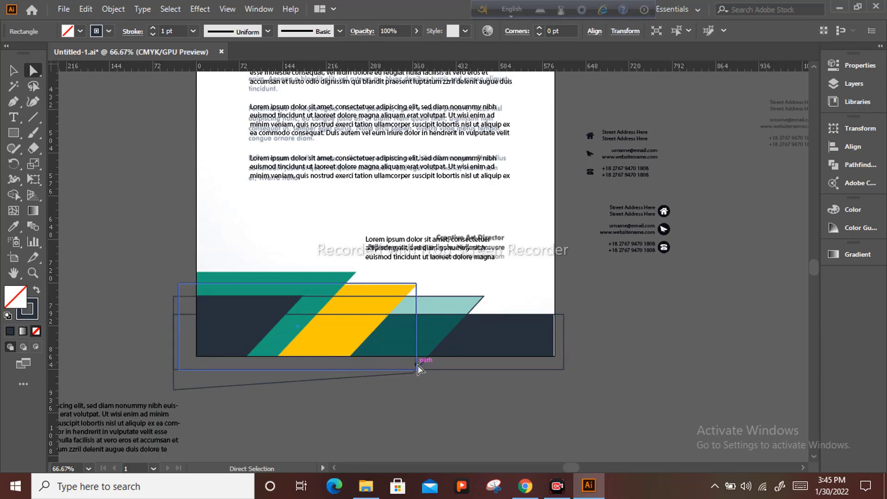
left_click(416, 369)
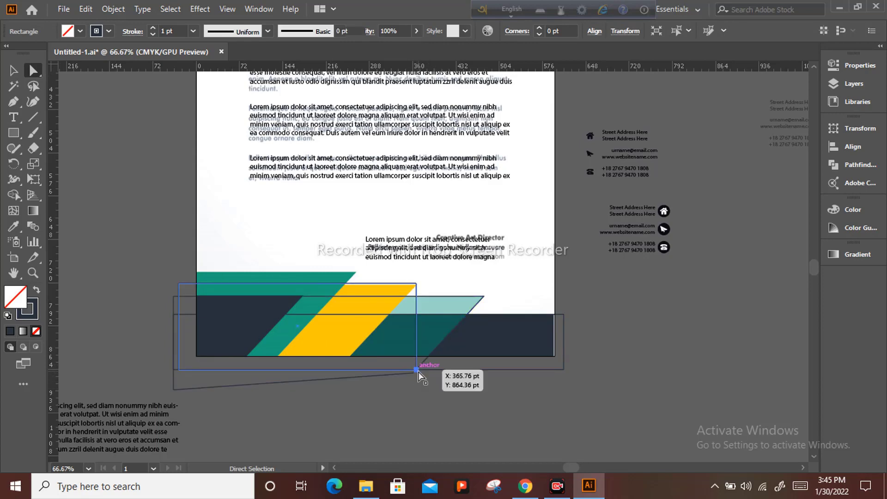
left_click_drag(416, 371, 346, 360)
key("ctrl+shift+a")
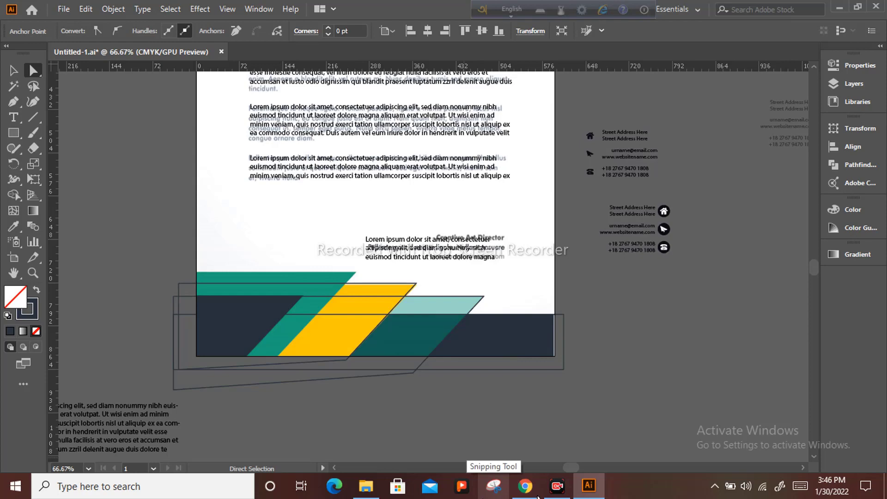
Draw a rectangle over the footer's green band and move its lower-right corner inward to follow the band's diagonal edge.
left_click(16, 134)
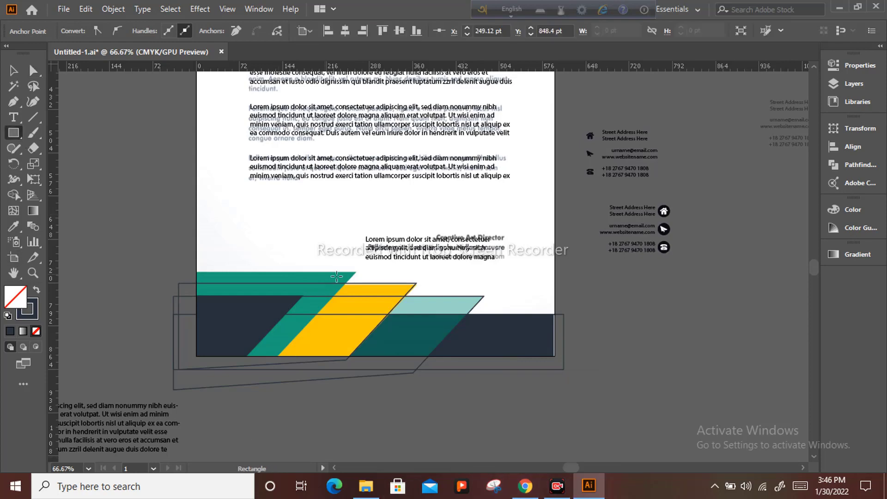
left_click_drag(356, 272, 170, 352)
key("a")
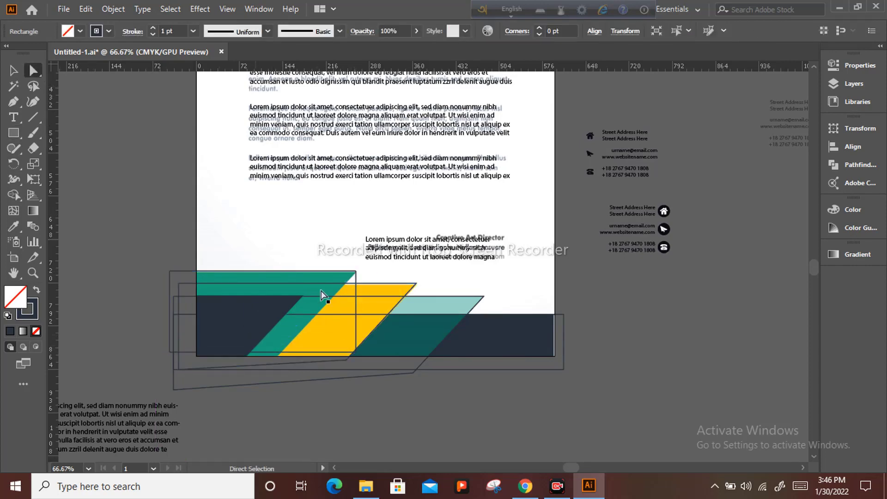
left_click_drag(358, 354, 273, 361)
key("z")
scroll(208, 358, "up", 1)
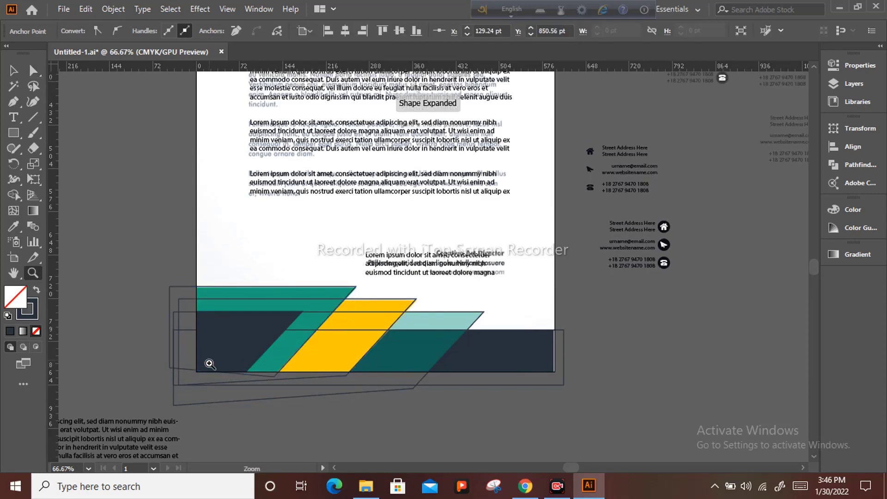
scroll(213, 347, "down", 3)
Lower the green band outline's bottom-left corner so its bottom edge lies fully below the page edge, and deselect it.
key("v")
left_click(171, 241)
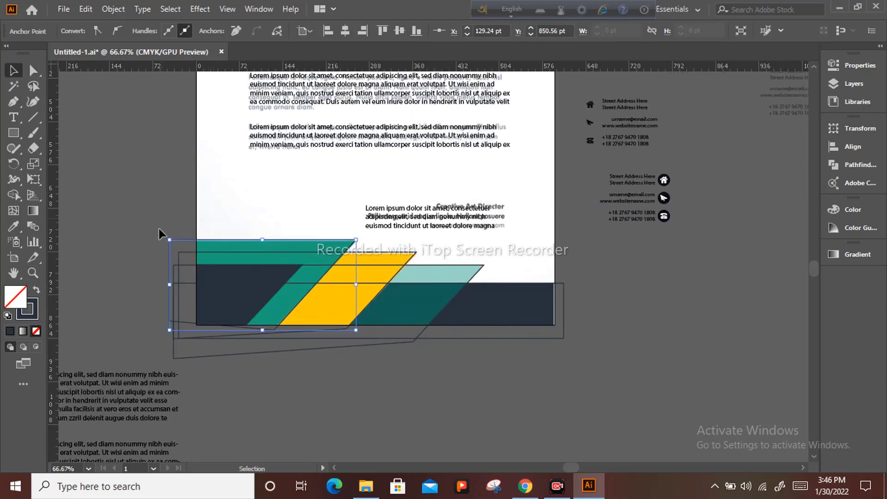
scroll(165, 300, "up", 2)
left_click(165, 300)
scroll(165, 299, "down", 2)
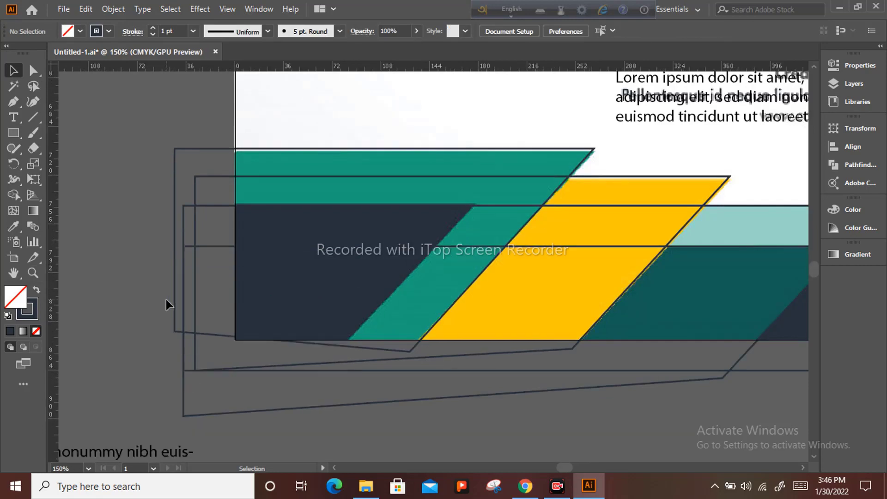
left_click(175, 288)
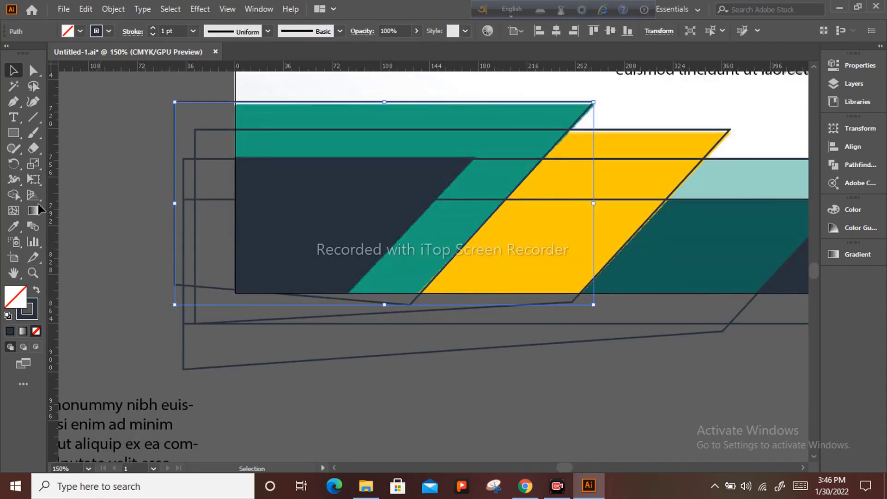
left_click(33, 70)
left_click_drag(174, 284, 172, 299)
left_click(131, 206)
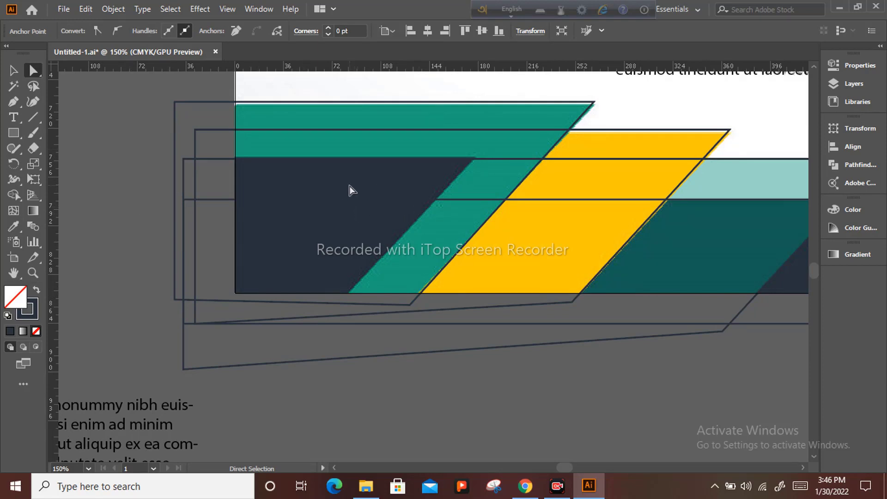
Trace a closed four-sided Pen path around the reference's inner navy footer shape, extending past the page's left and bottom edges.
scroll(349, 189, "up", 1)
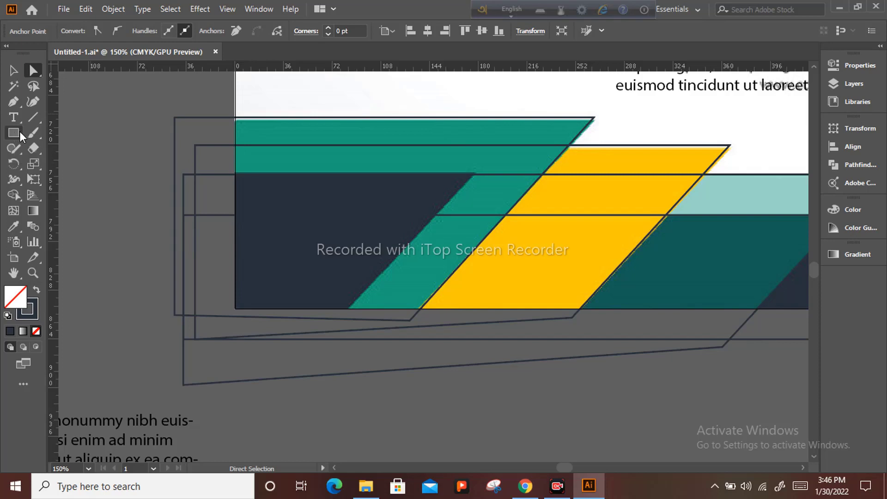
left_click(13, 103)
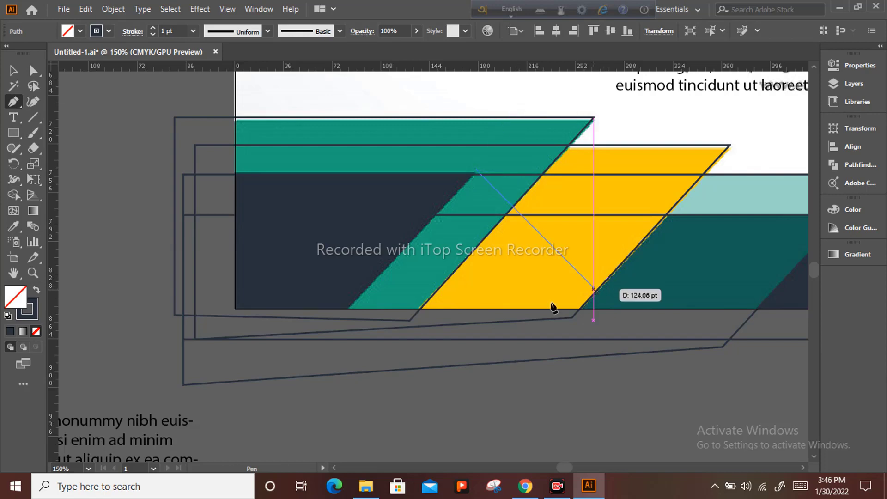
left_click(337, 324)
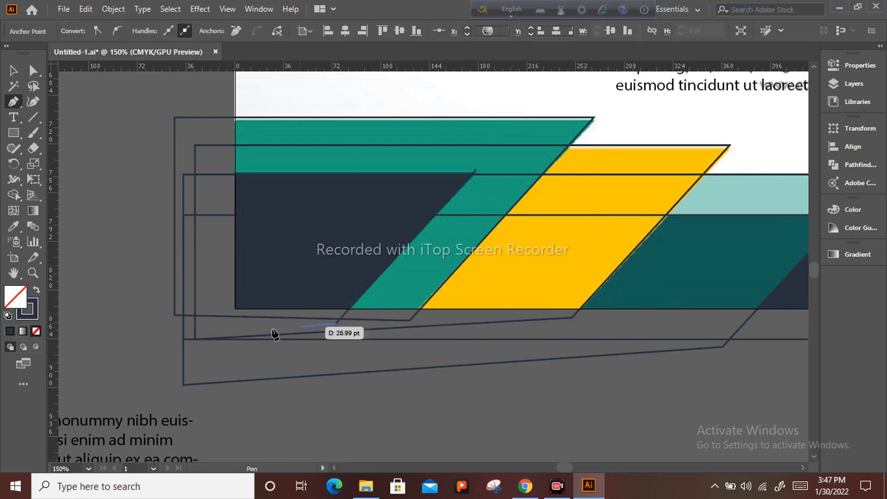
left_click(218, 331)
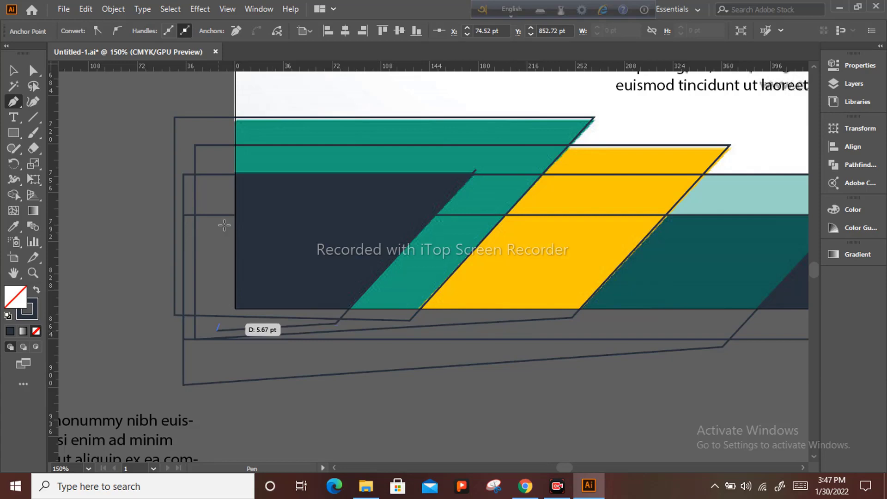
left_click(225, 169)
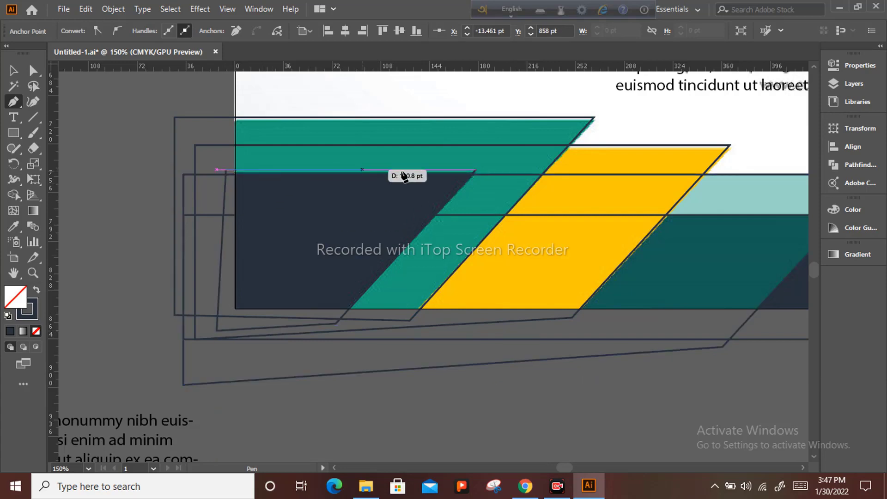
left_click(476, 170)
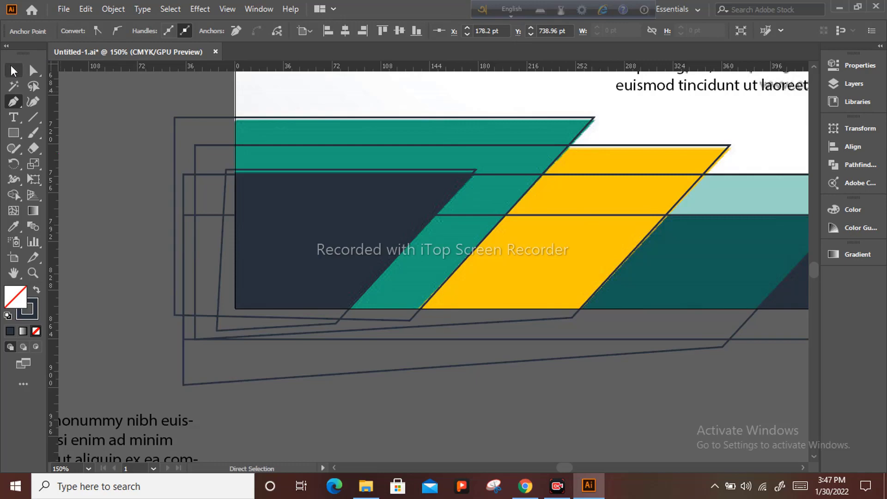
left_click(14, 70)
left_click(93, 109)
Swap the fill and stroke of the wide footer rectangle so it is solid dark navy without an outline, and deselect it.
left_click(285, 171)
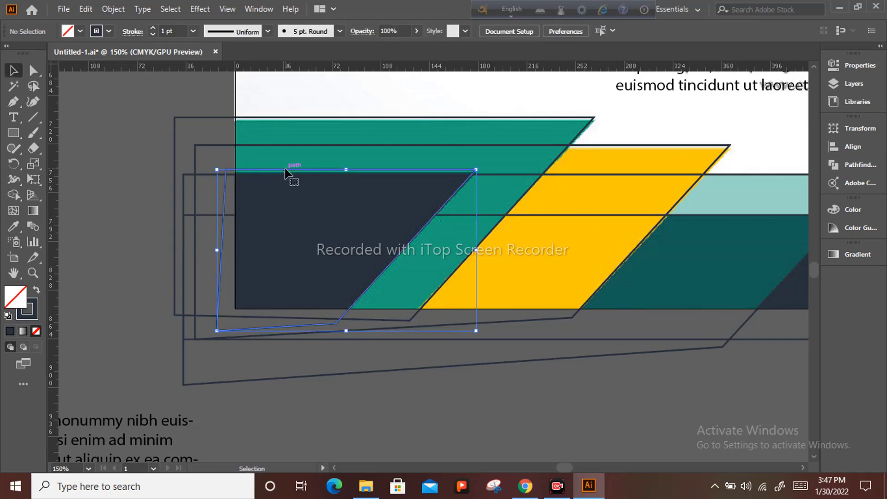
key("ctrl+minus")
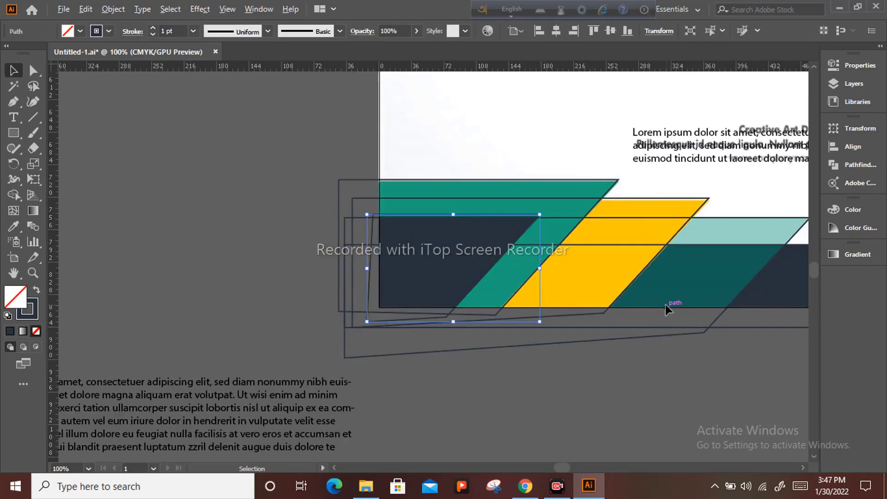
left_click(645, 285)
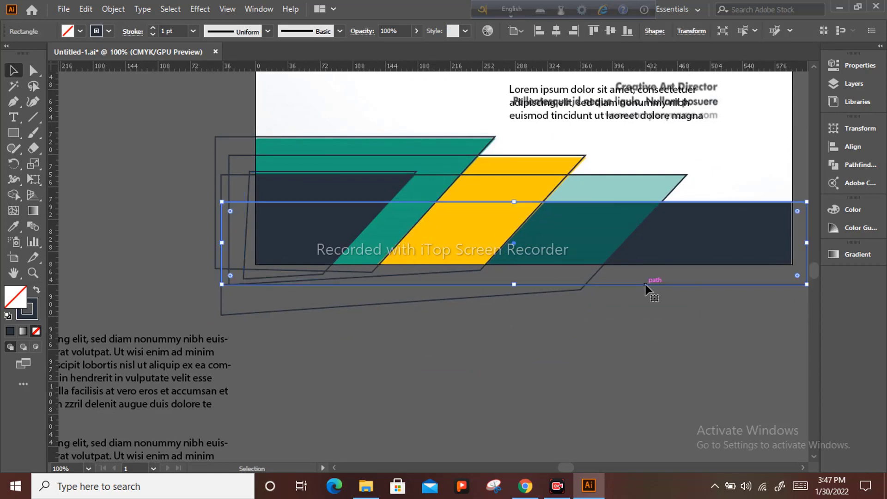
left_click(37, 290)
left_click(373, 381)
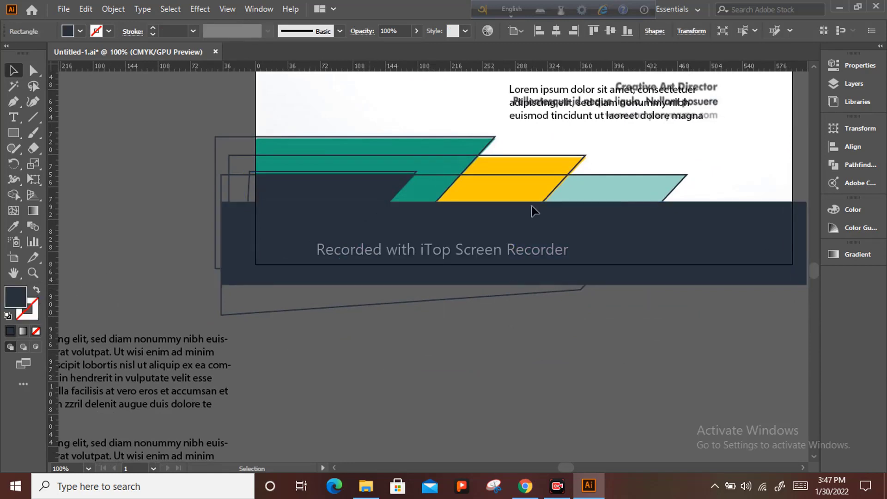
Fill the largest slanted footer outline with the pale teal sampled from the reference band, without a stroke.
left_click(584, 178)
key("i")
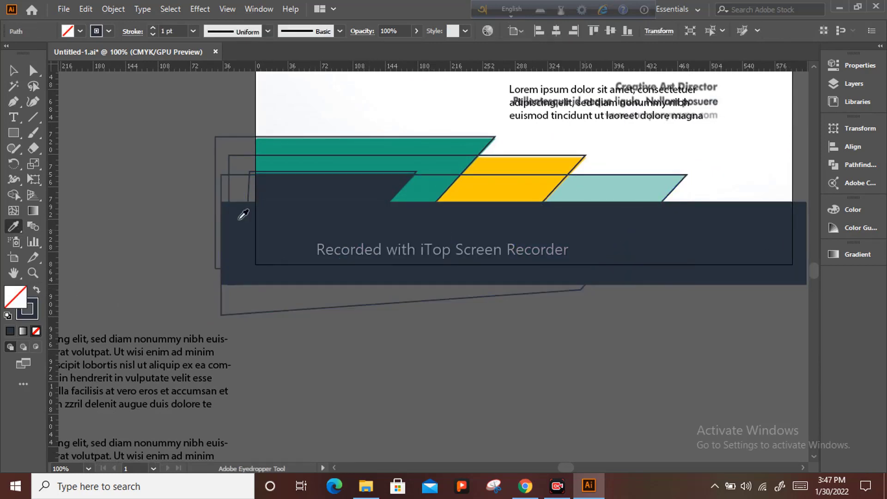
left_click(596, 194)
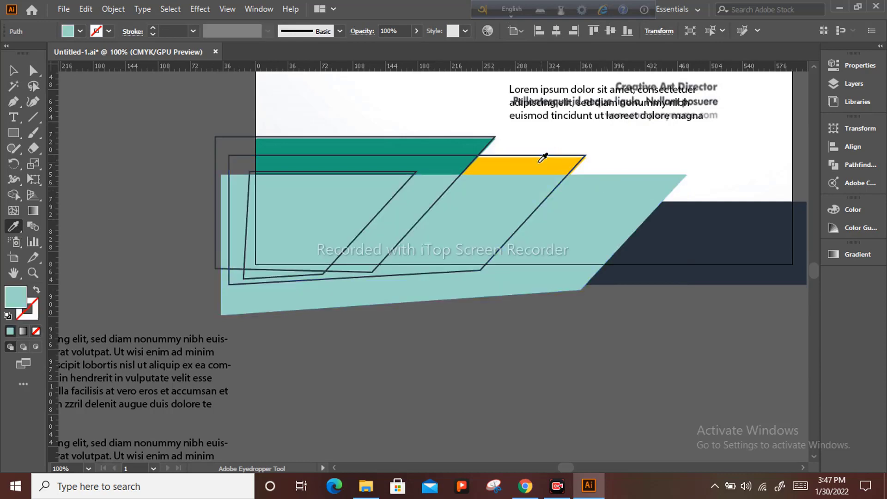
Fill the next two slanted footer outlines with the yellow and green sampled from their matching reference bands, without strokes.
key("v")
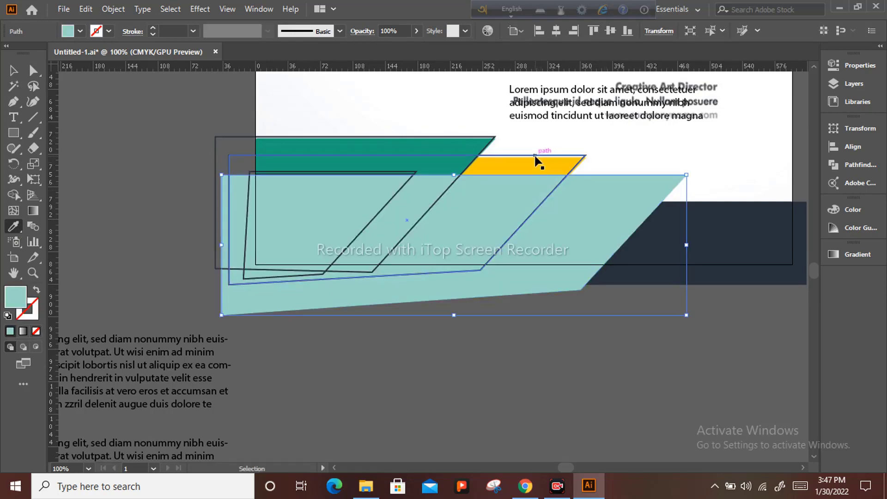
left_click(536, 159)
key("ctrl+shift+bracketright")
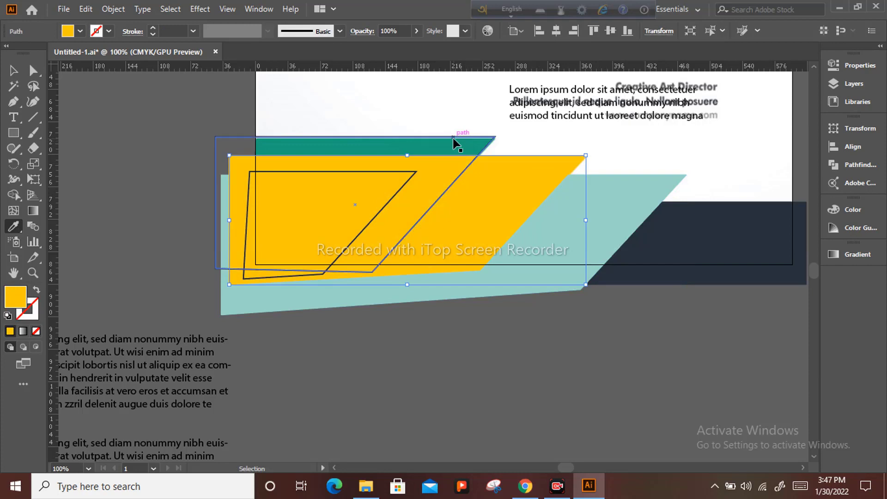
left_click(453, 139)
key("ctrl+shift+bracketright")
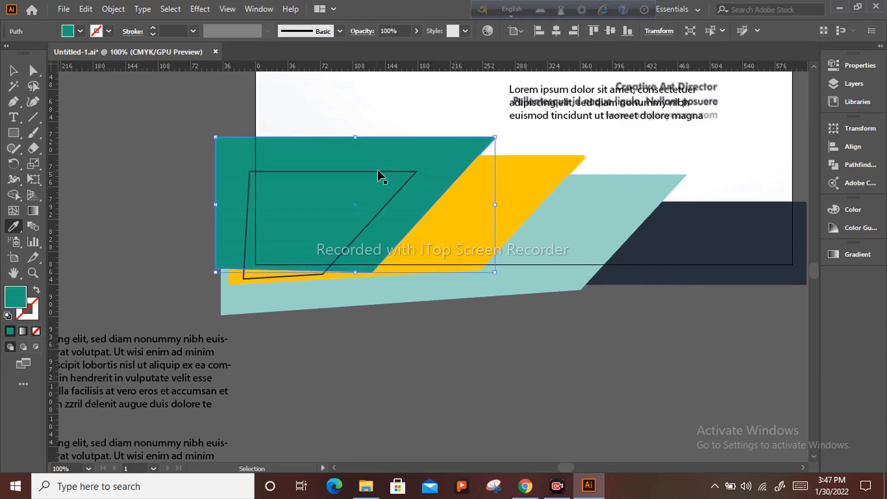
Fill the innermost pen-drawn footer shape with dark navy and no stroke, and deselect it.
left_click(379, 173)
key("i")
left_click(36, 291)
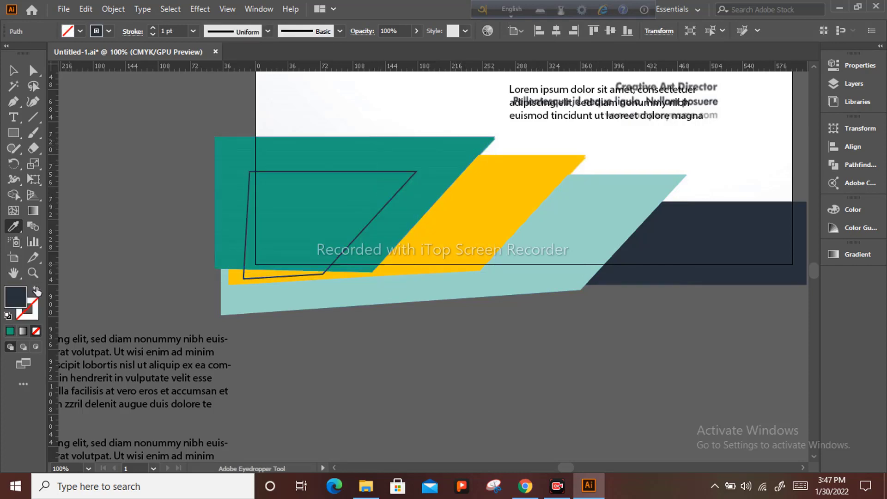
left_click(719, 229, "ctrl")
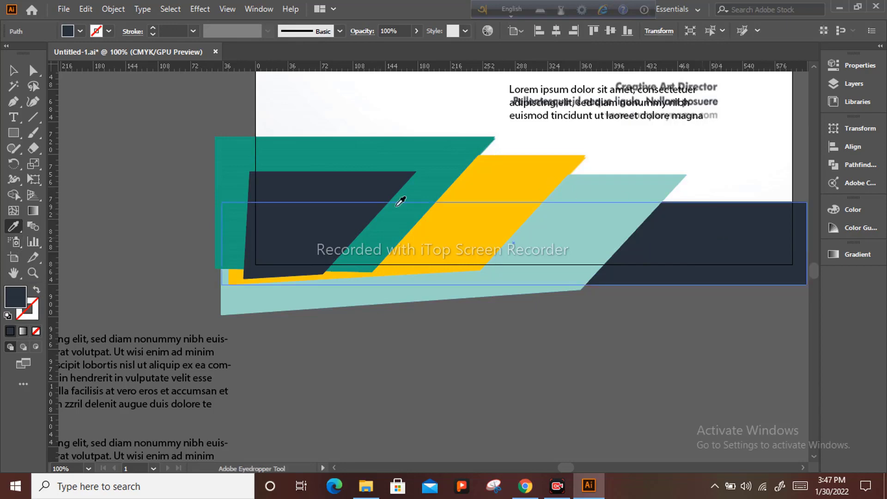
key("v")
left_click(150, 204)
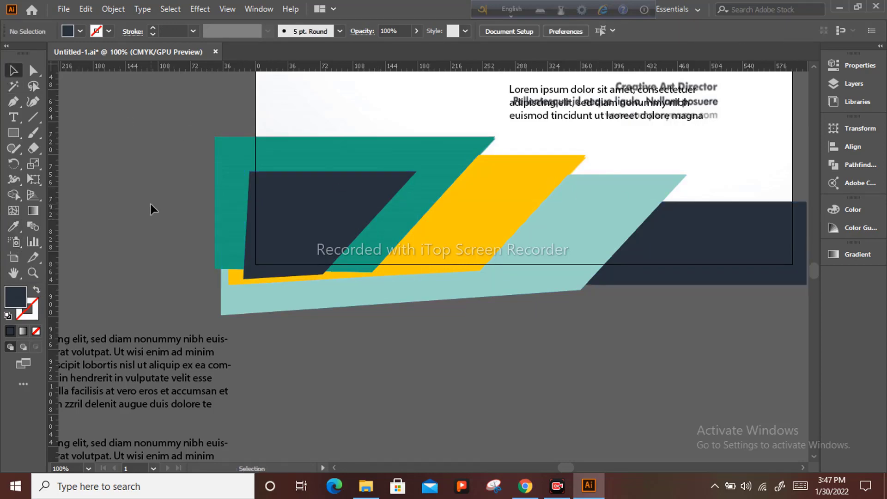
Draw a rectangle over the letterhead artboard and extend its lower edge so it covers the whole page.
scroll(153, 212, "down", 1)
scroll(153, 211, "down", 3)
left_click_drag(154, 212, 274, 331)
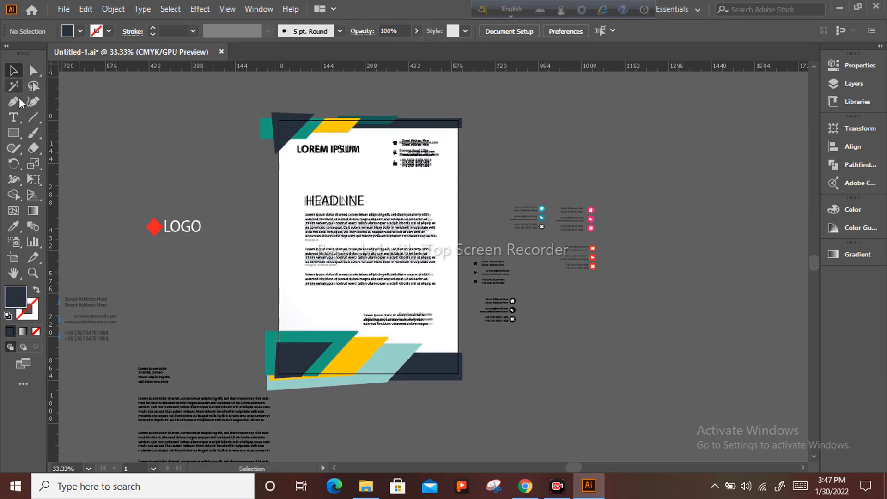
left_click(13, 132)
scroll(262, 117, "up", 2)
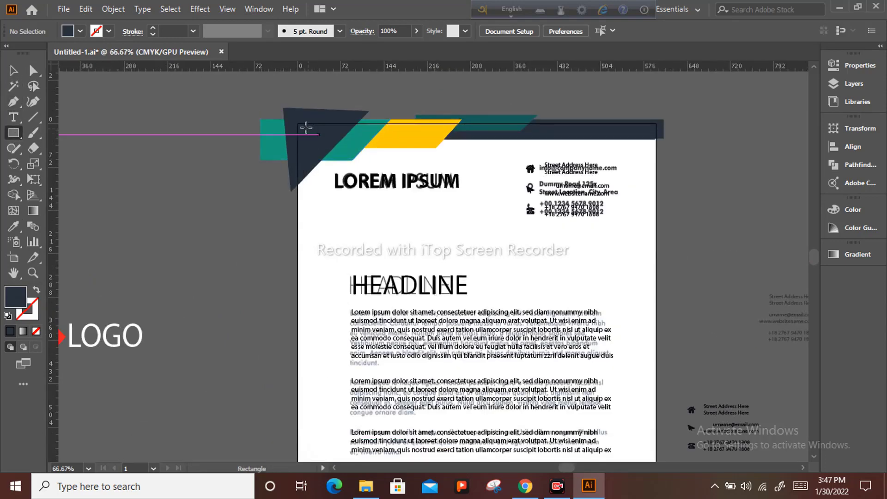
left_click_drag(298, 124, 656, 386)
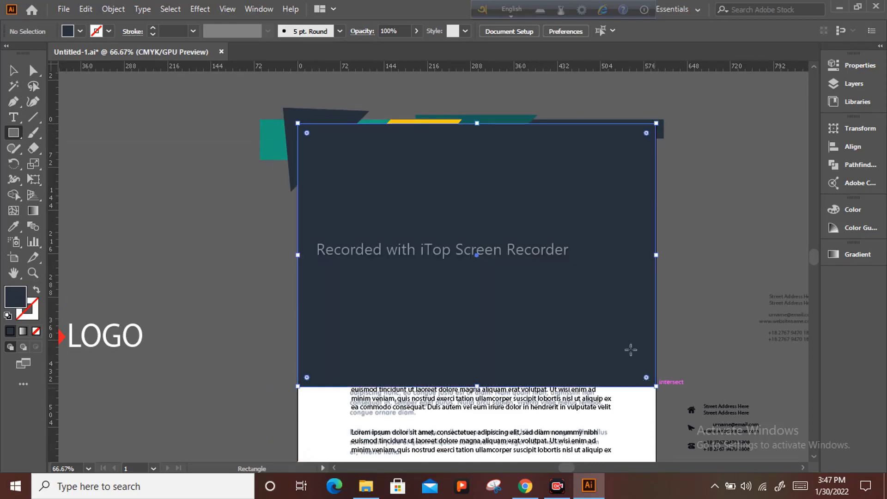
scroll(630, 348, "down", 6)
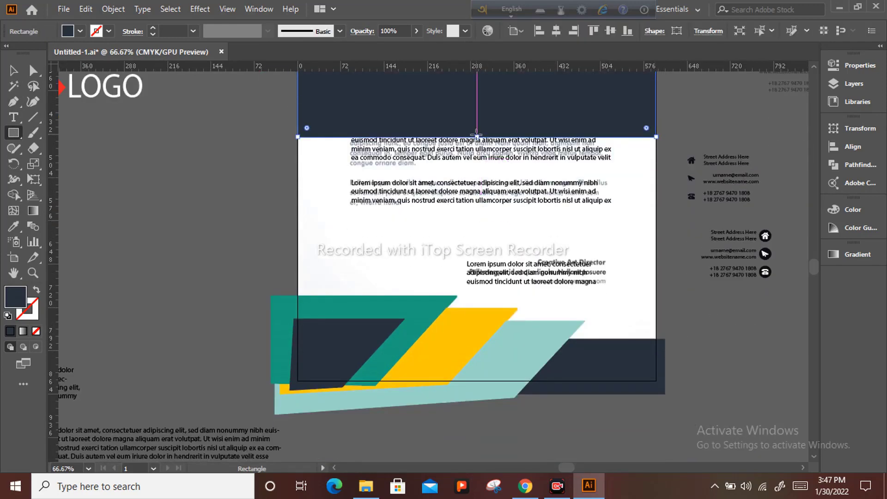
left_click_drag(477, 135, 491, 381)
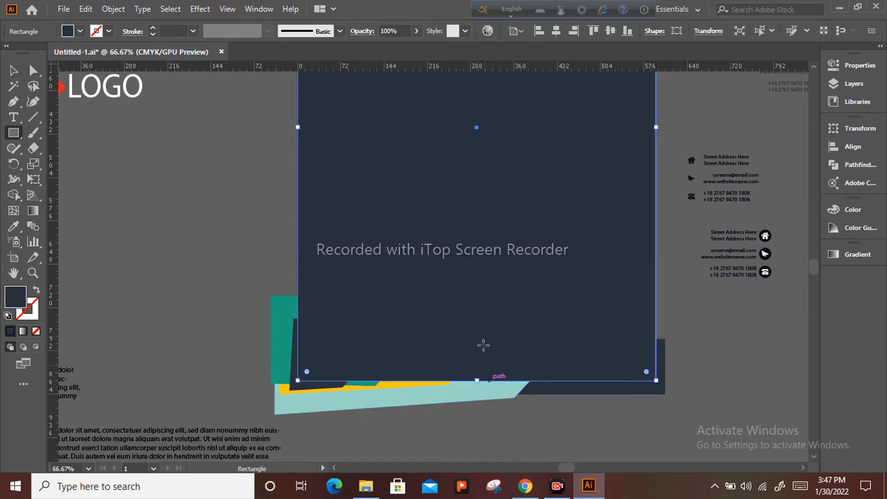
Fill the page-sized rectangle with the white sampled from the reference page background, without a stroke.
left_click(36, 290)
key("i")
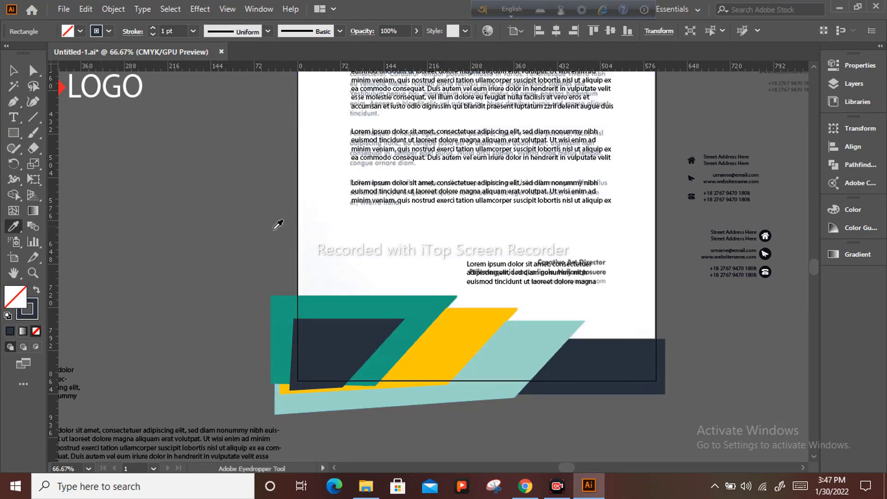
left_click(387, 252)
left_click(14, 70)
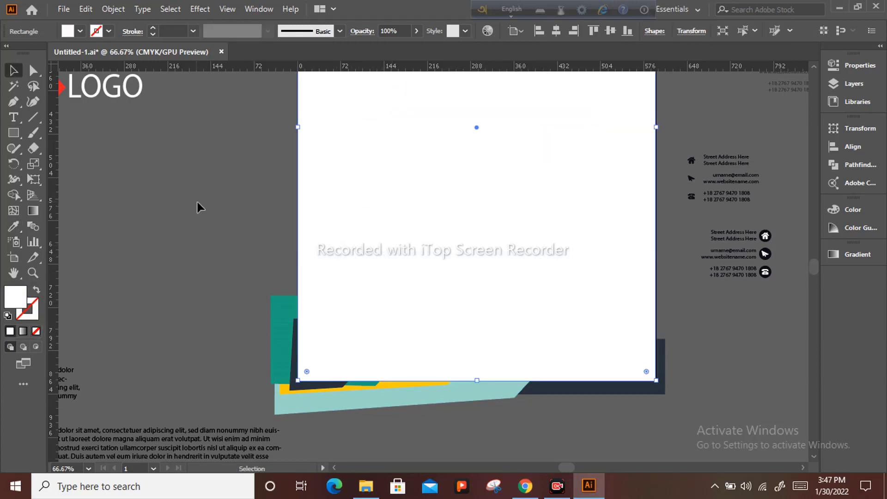
Duplicate the white page rectangle sideways to the left, and send the original behind all the artwork.
left_click_drag(422, 224, 278, 237)
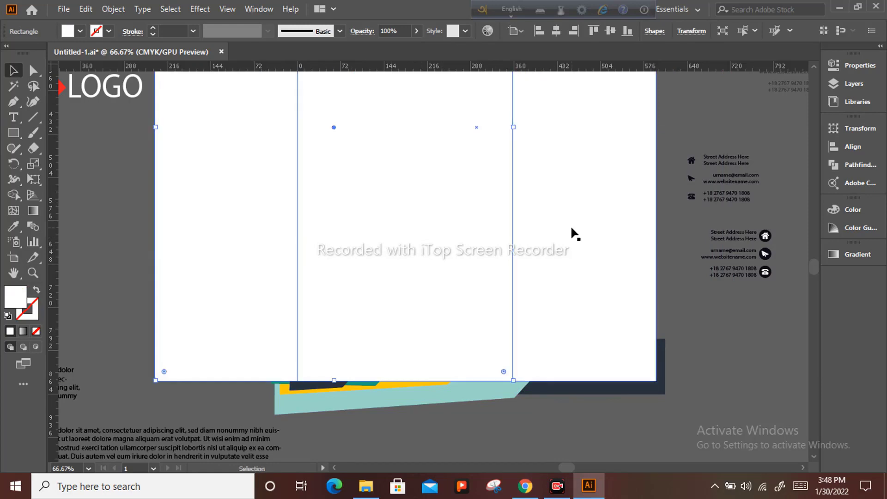
left_click(577, 227)
right_click(577, 226)
mouse_move(647, 407)
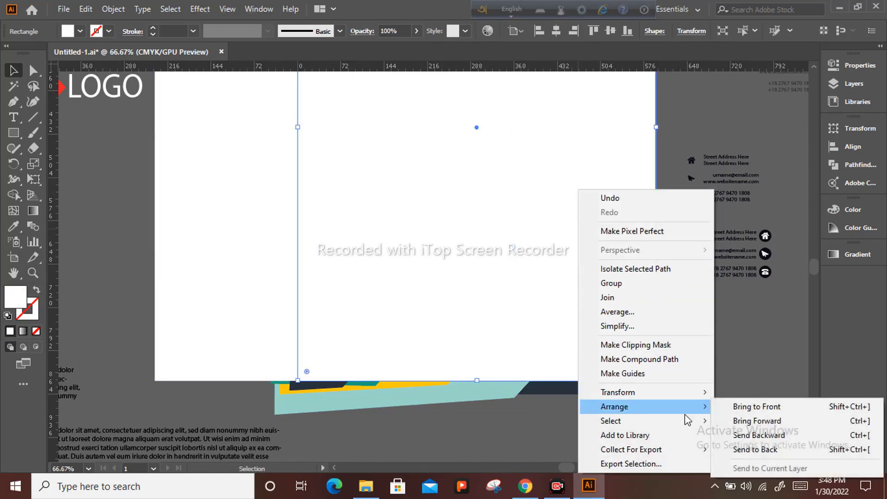
left_click(750, 448)
left_click(714, 344)
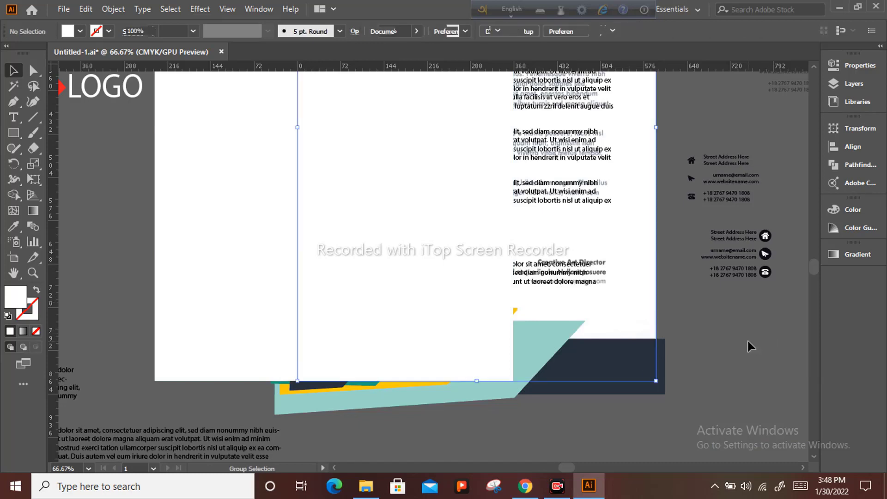
Swap the duplicate rectangle's fill and stroke to leave a white outline, and center it horizontally on the artboard.
left_click(442, 252)
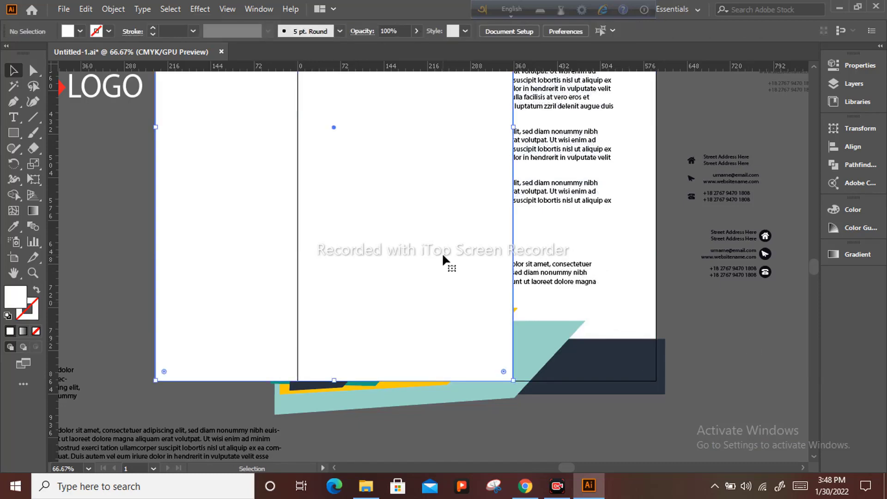
left_click(36, 290)
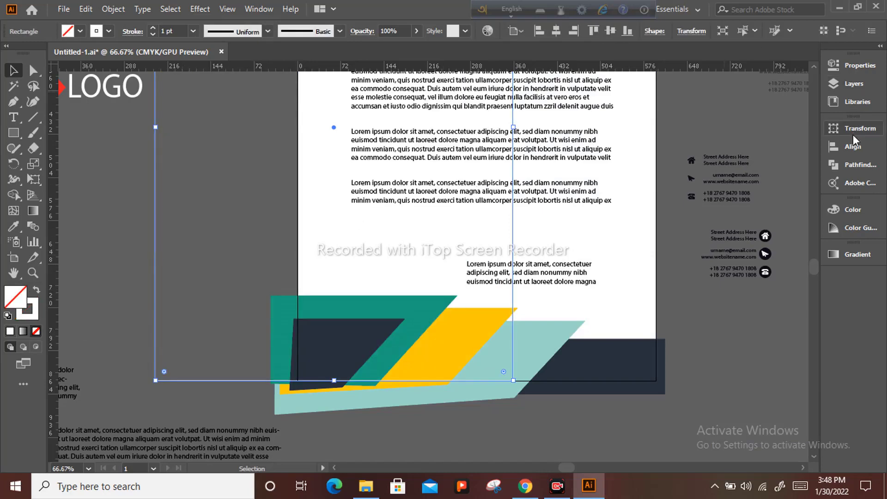
left_click(852, 146)
left_click(714, 158)
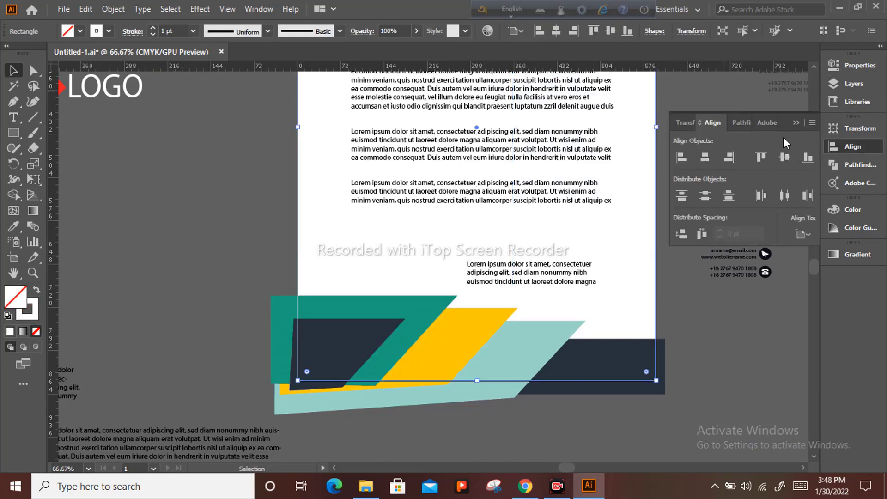
left_click(705, 331)
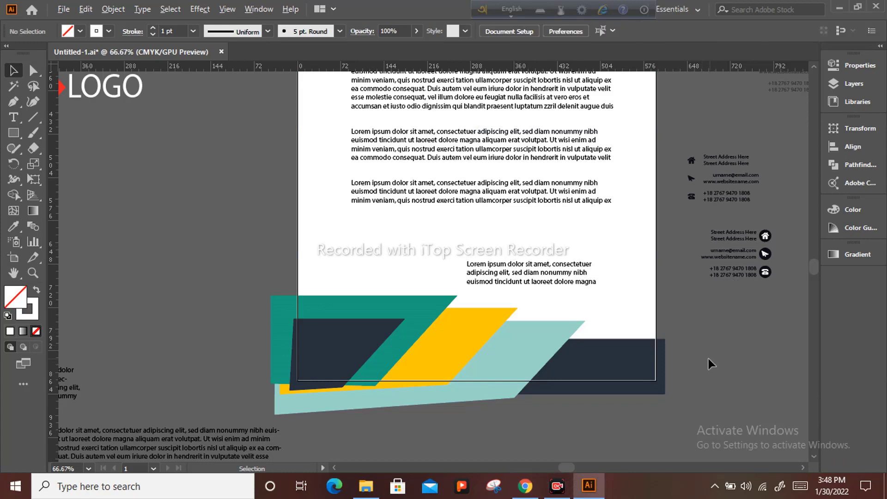
Select the whole letterhead artwork and make a clipping mask from the page-sized outline, leaving the result deselected.
scroll(708, 359, "down", 2)
scroll(654, 245, "right", 5)
scroll(654, 244, "down", 1)
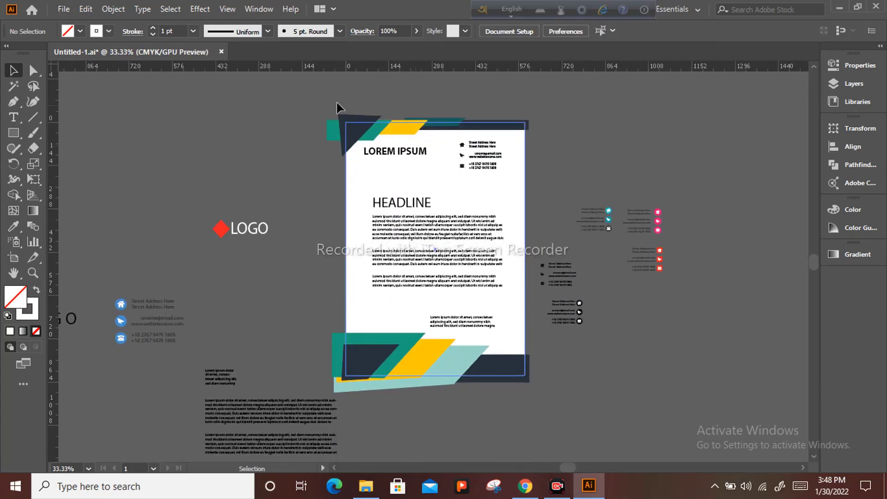
left_click_drag(529, 391, 495, 321)
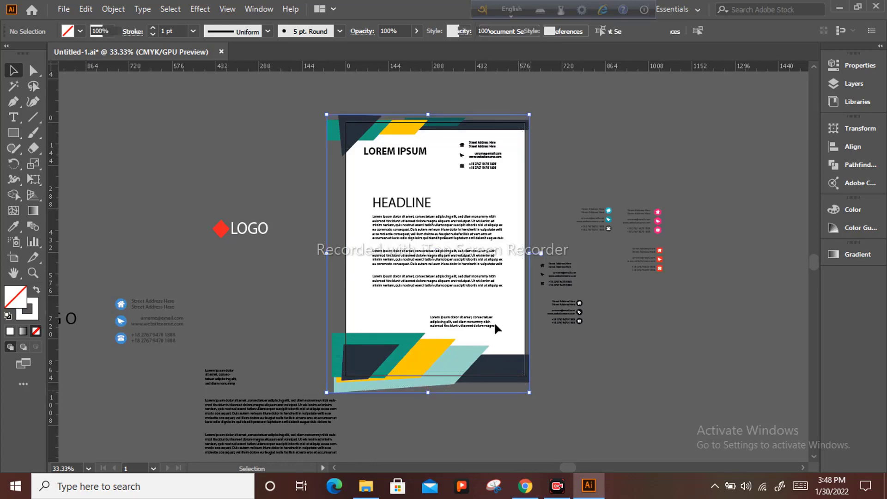
right_click(455, 251)
left_click(534, 364)
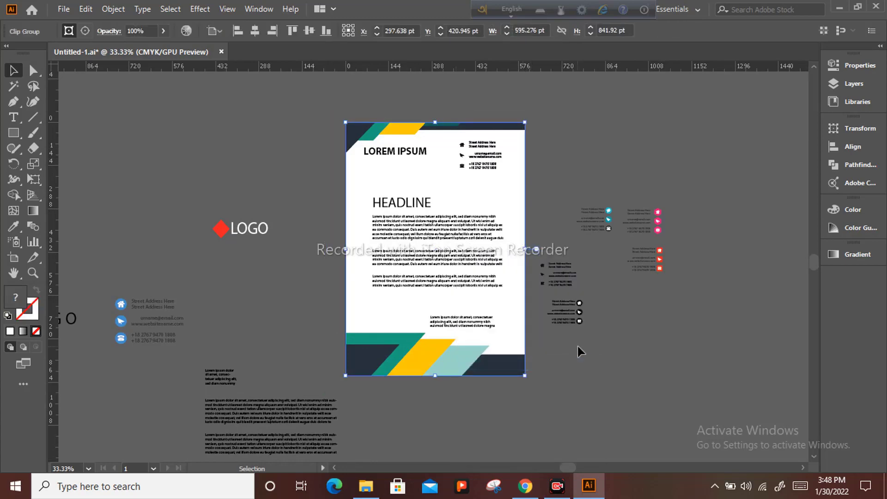
left_click(536, 334)
scroll(535, 333, "up", 1)
scroll(536, 333, "up", 3)
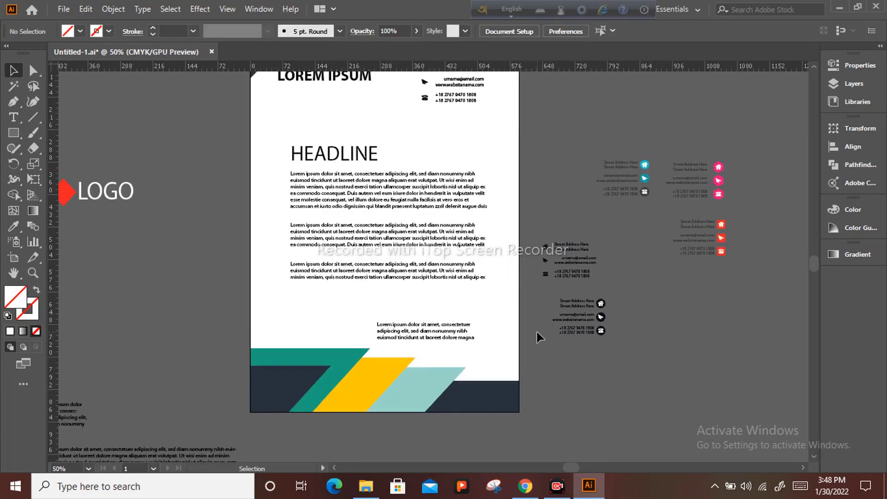